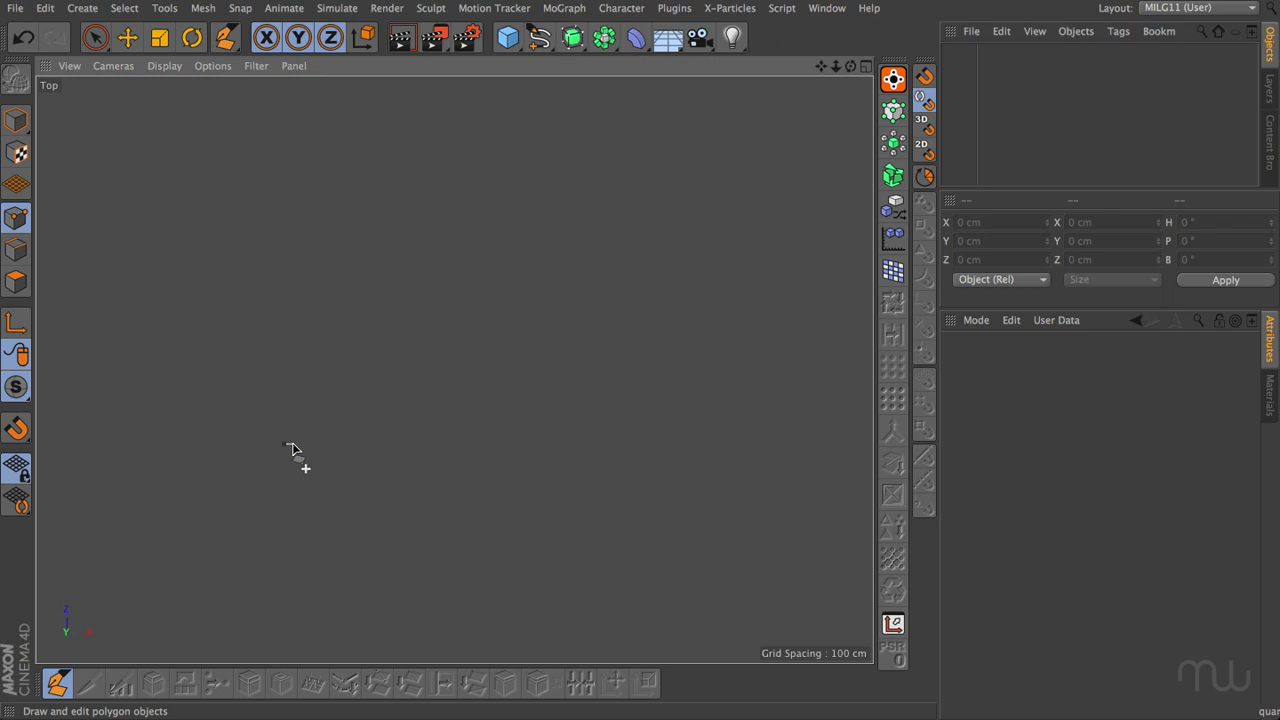
Draw a triangular polygon in the Top view with the Polygon Pen, closing it at its starting vertex
{"action": "left_click", "coordinate": [287, 444]}
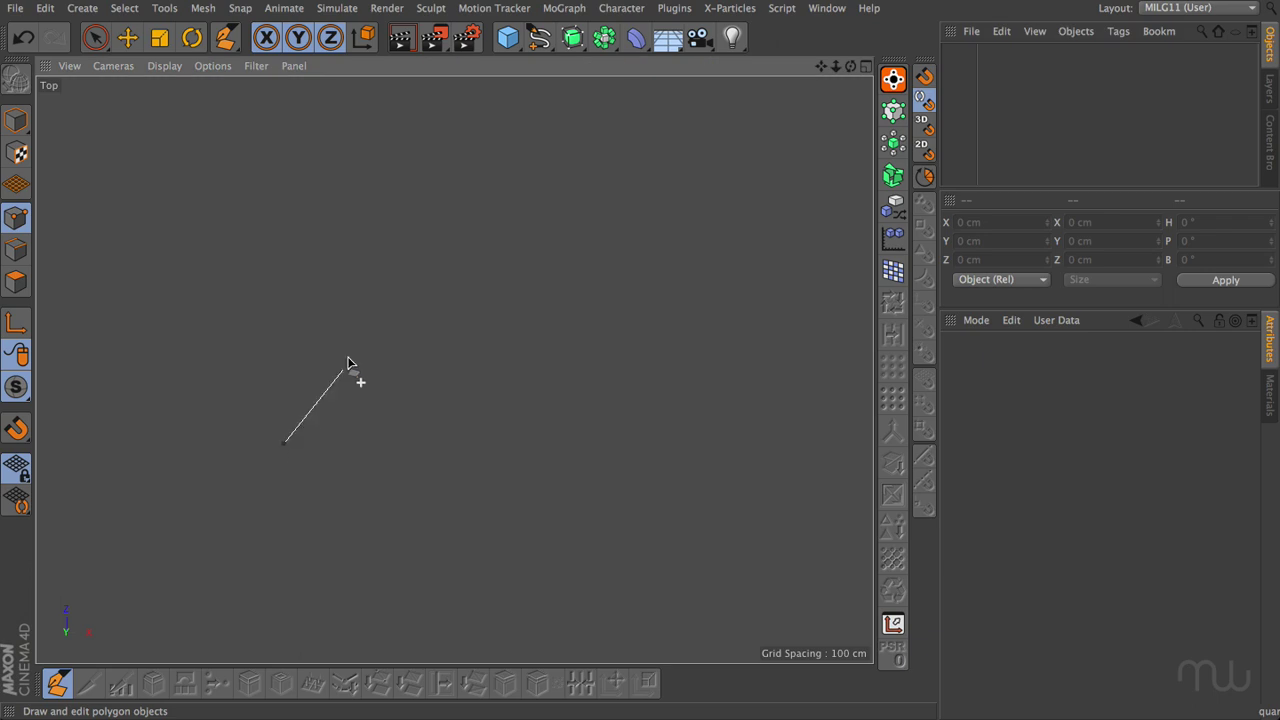
{"action": "left_click", "coordinate": [368, 230]}
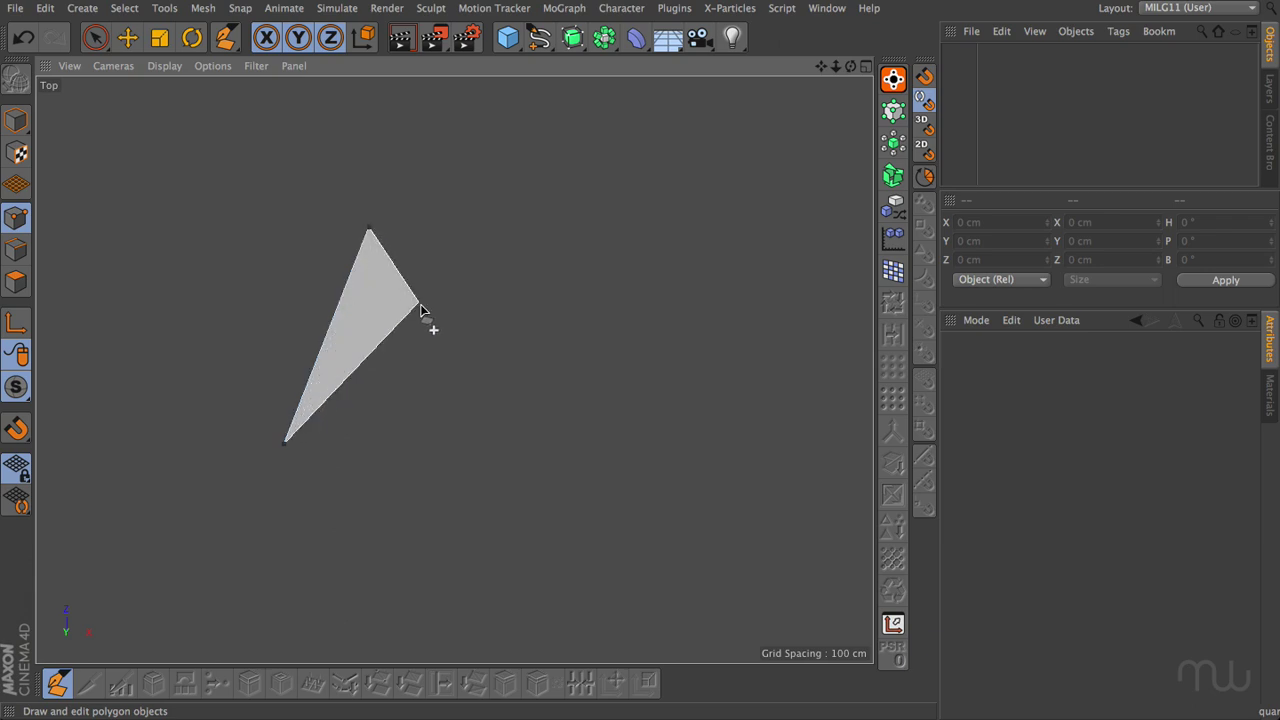
{"action": "left_click", "coordinate": [490, 410]}
{"action": "left_click", "coordinate": [287, 443]}
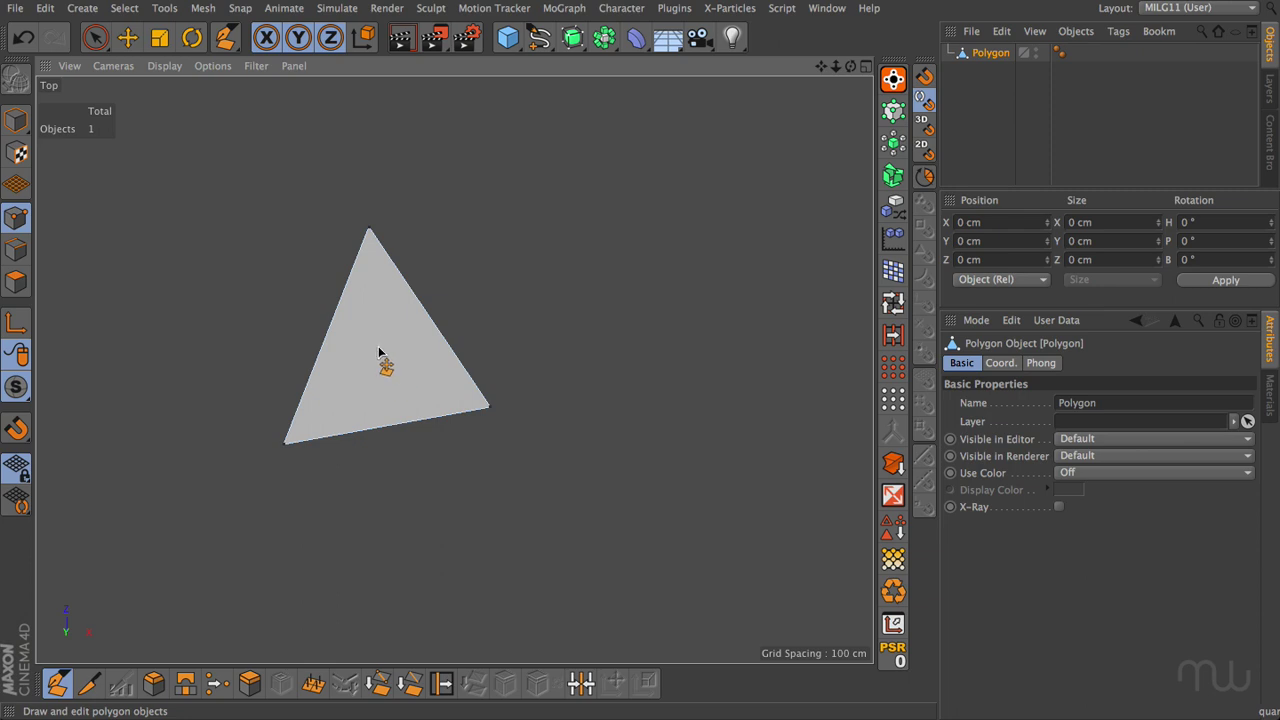
Draw a four-sided polygon attached to the triangle's upper slanted edge, sharing the triangle's apex and lower corner
{"action": "left_click", "coordinate": [369, 229]}
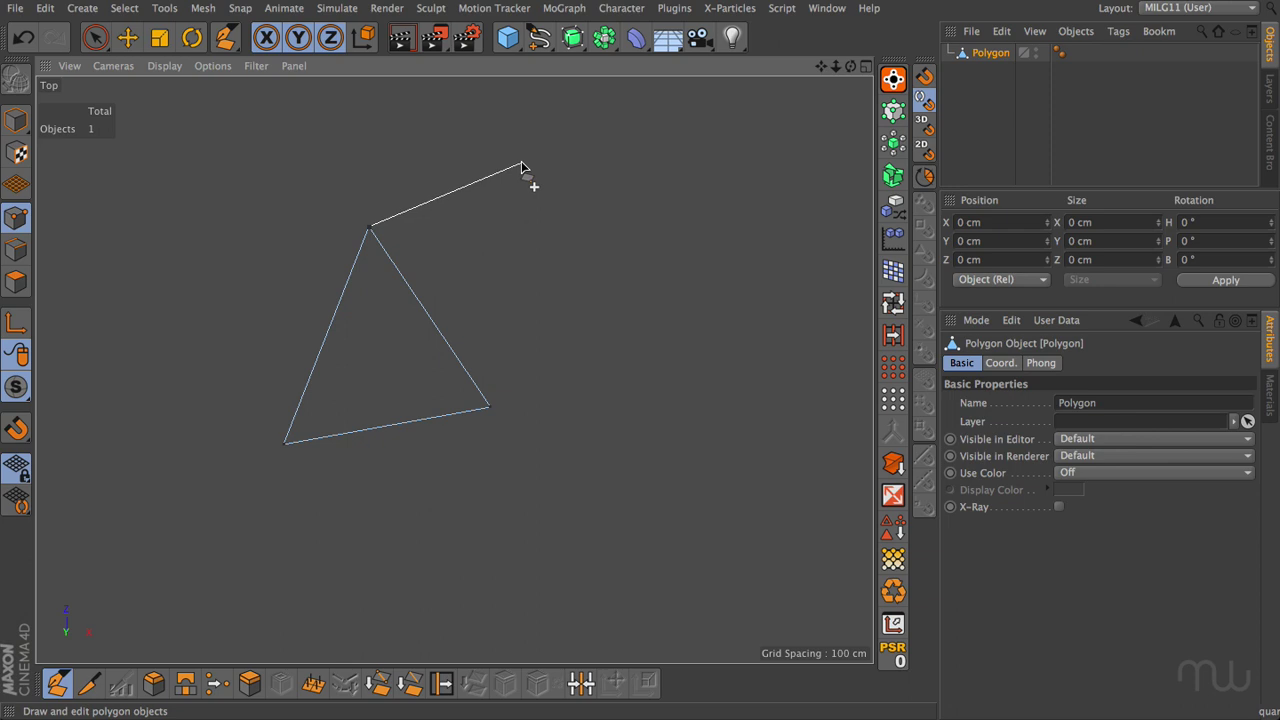
{"action": "left_click", "coordinate": [521, 165]}
{"action": "left_click", "coordinate": [613, 312]}
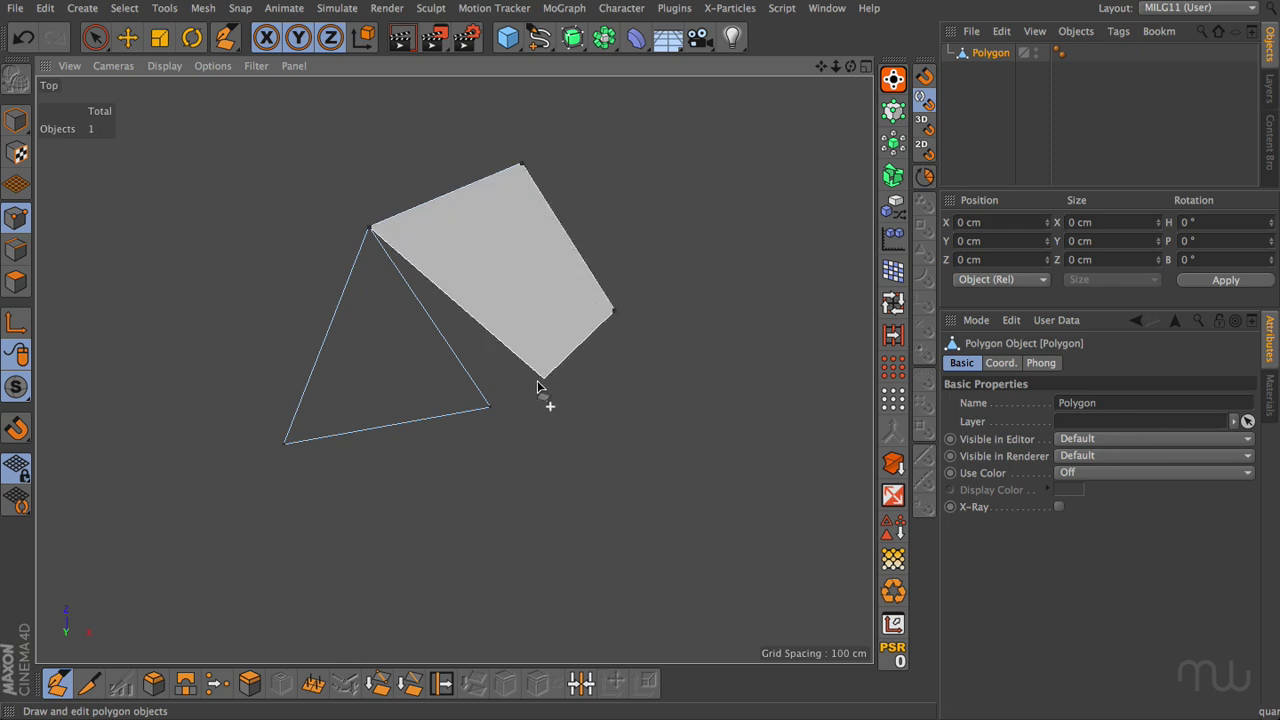
{"action": "left_click", "coordinate": [489, 407]}
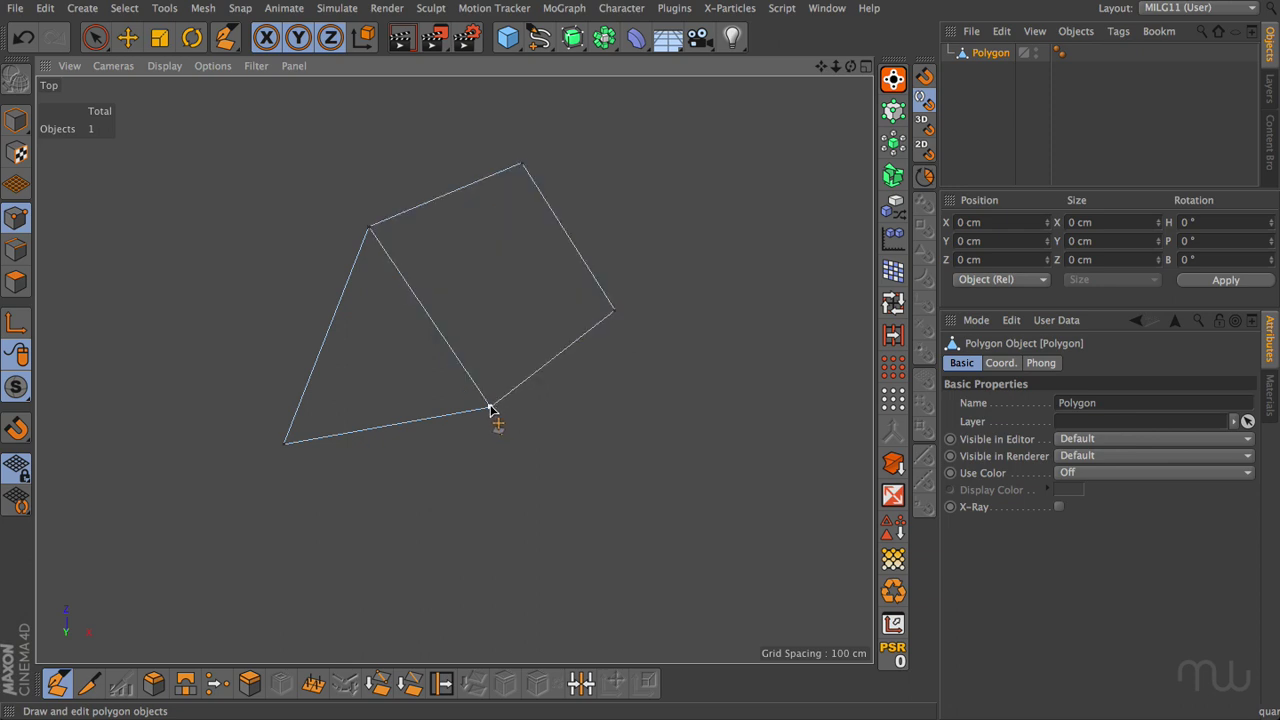
Draw a six-sided n-gon below the triangle that shares the triangle's base edge
{"action": "left_click", "coordinate": [489, 407]}
{"action": "left_click", "coordinate": [488, 471]}
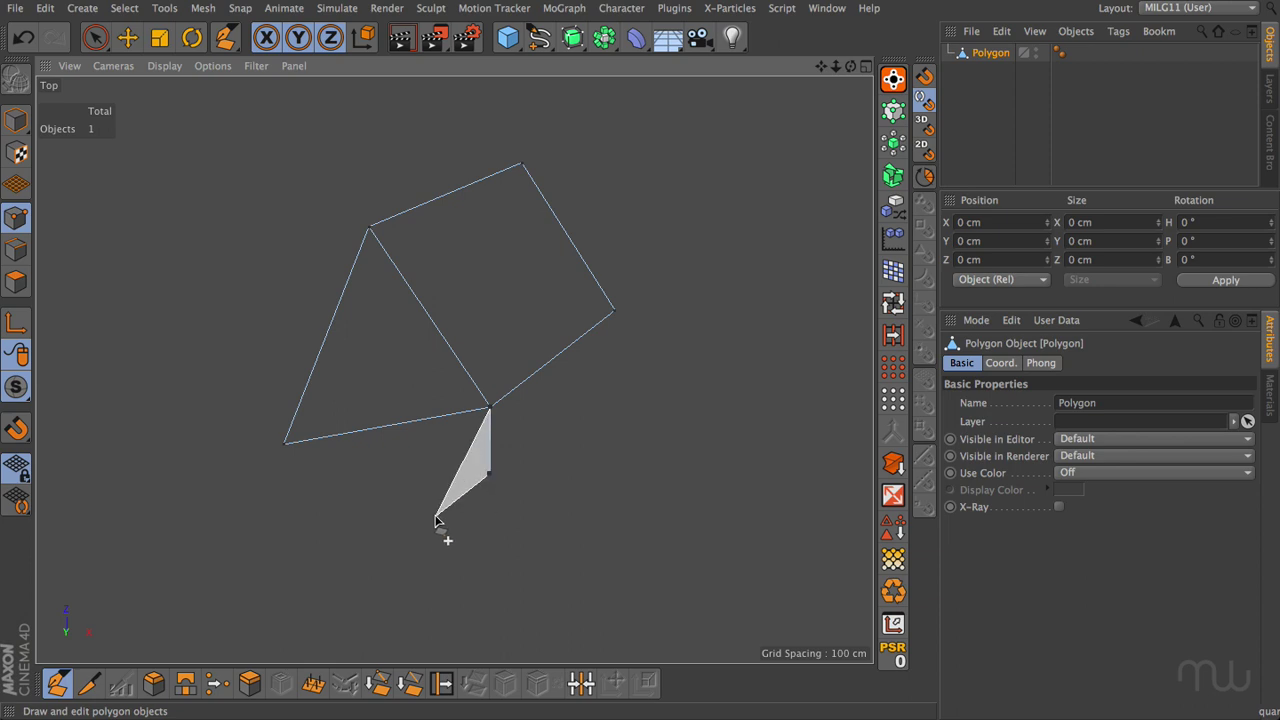
{"action": "left_click", "coordinate": [435, 516]}
{"action": "left_click", "coordinate": [357, 531]}
{"action": "left_click", "coordinate": [300, 498]}
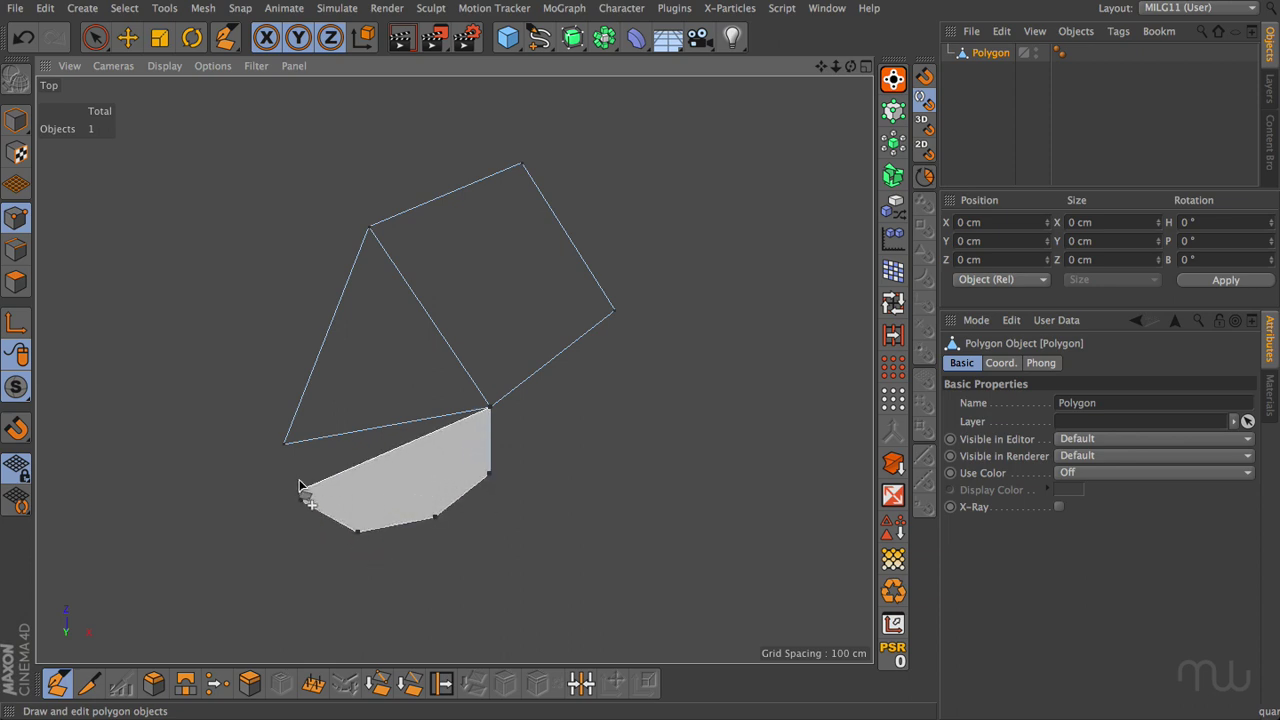
{"action": "left_click", "coordinate": [284, 446]}
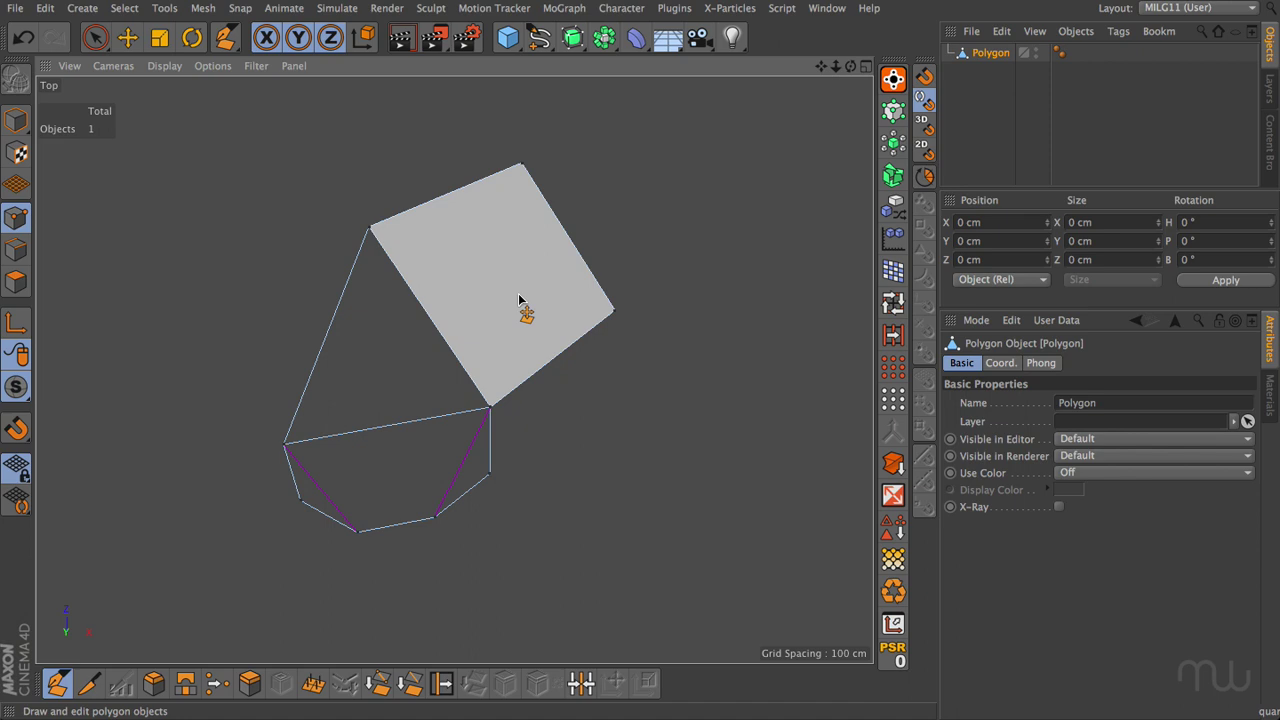
Cut new edges from the n-gon's lower vertex through the triangle's base and slanted edge to the quad's outer edge
{"action": "left_click", "coordinate": [358, 530]}
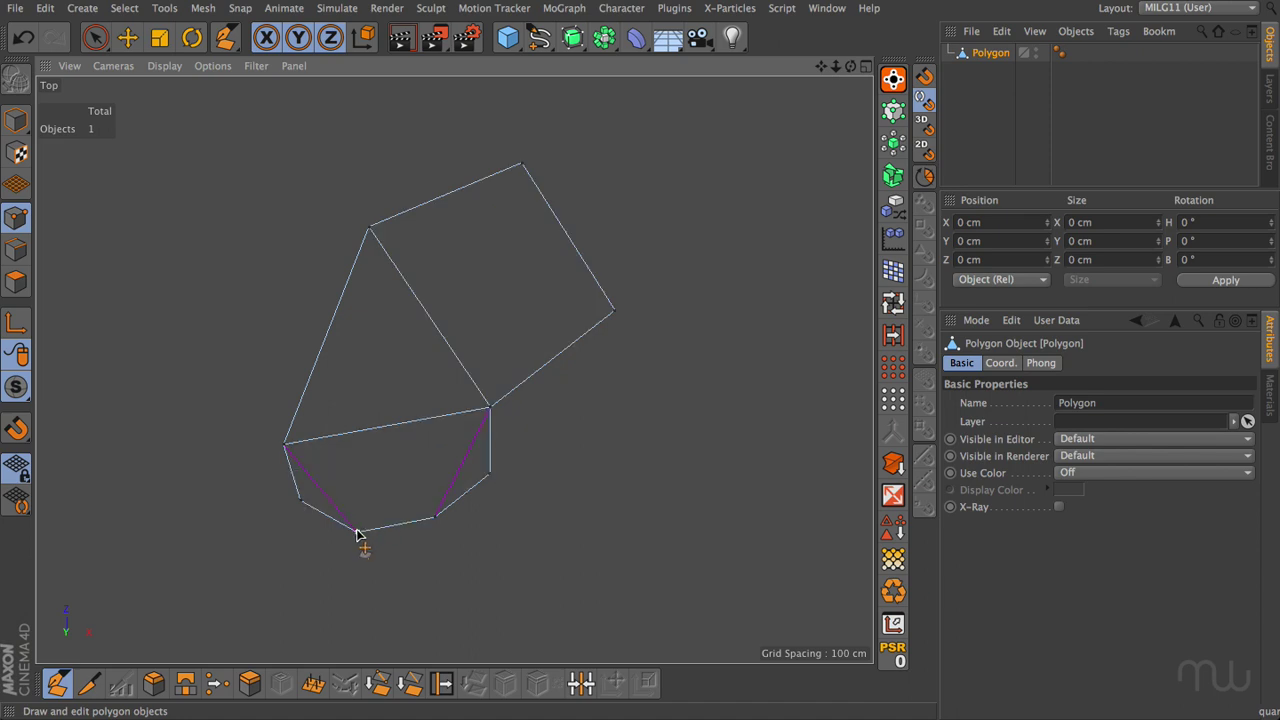
{"action": "left_click", "coordinate": [358, 432]}
{"action": "left_click", "coordinate": [437, 331]}
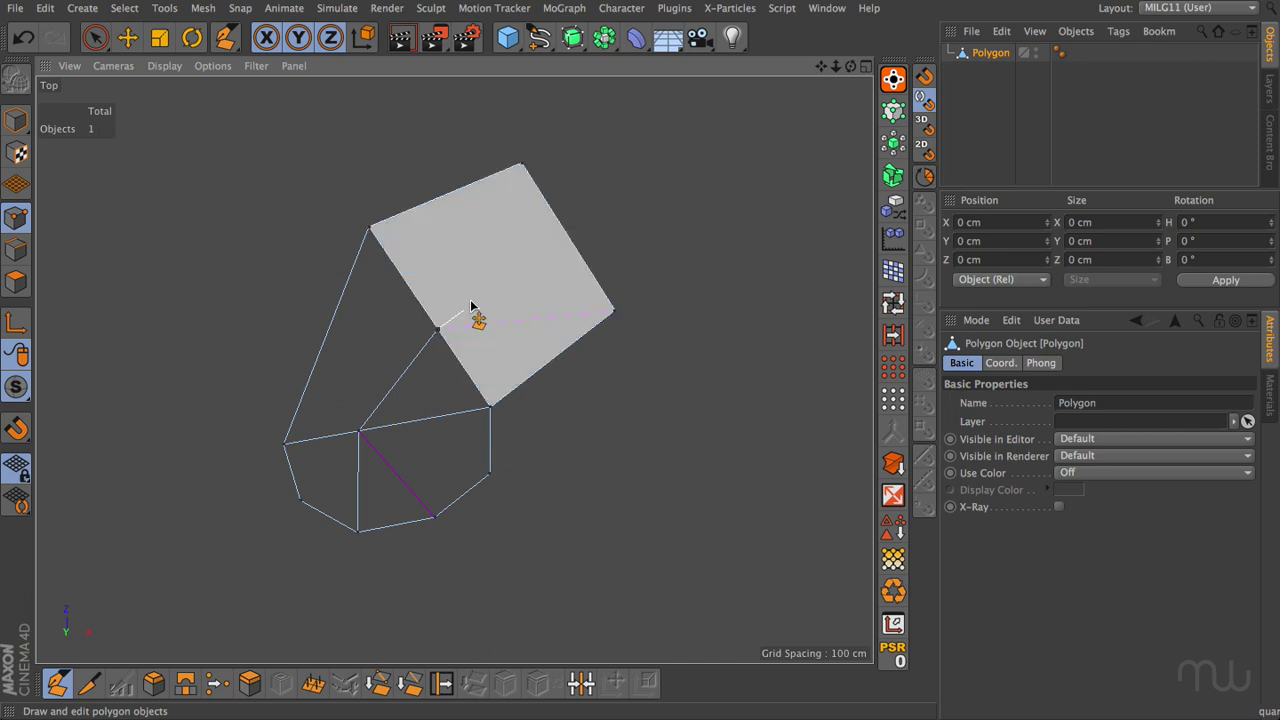
{"action": "left_click", "coordinate": [569, 239]}
{"action": "left_click", "coordinate": [434, 518]}
{"action": "left_click_drag", "start_coordinate": [423, 423], "coordinate": [422, 447]}
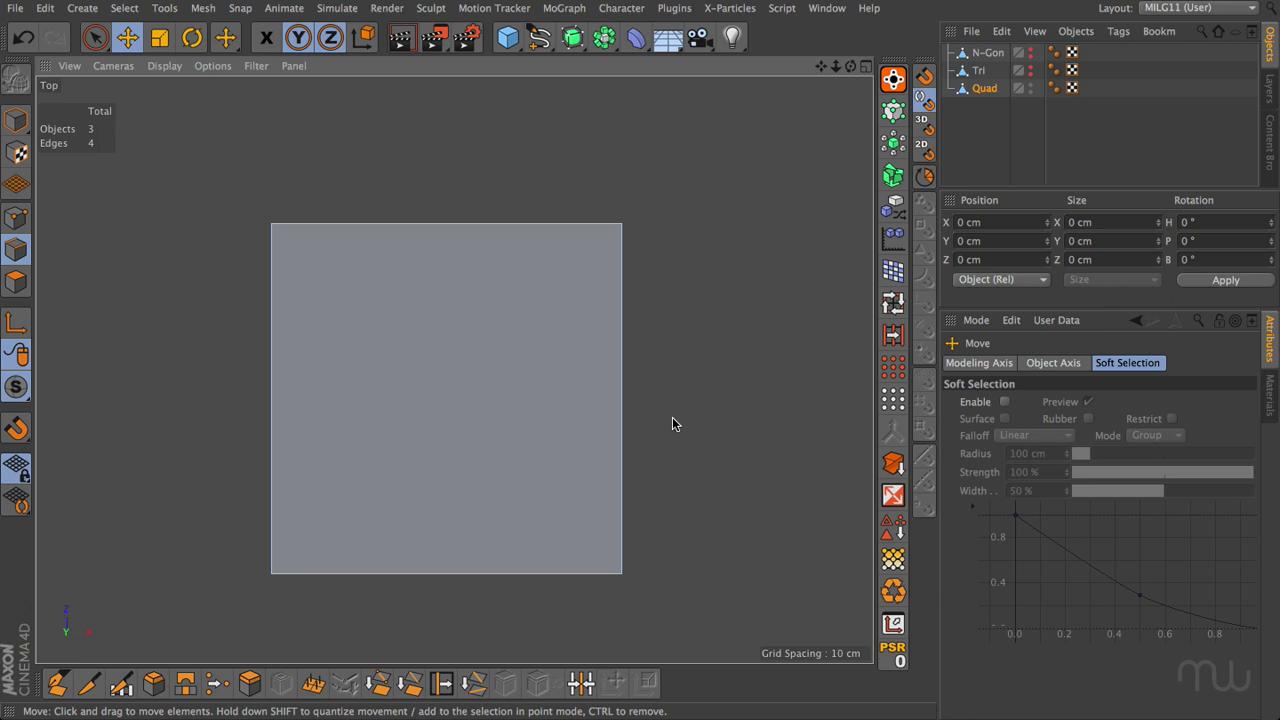
Select the two opposite vertical edges of the Quad object
{"action": "left_click", "coordinate": [621, 396]}
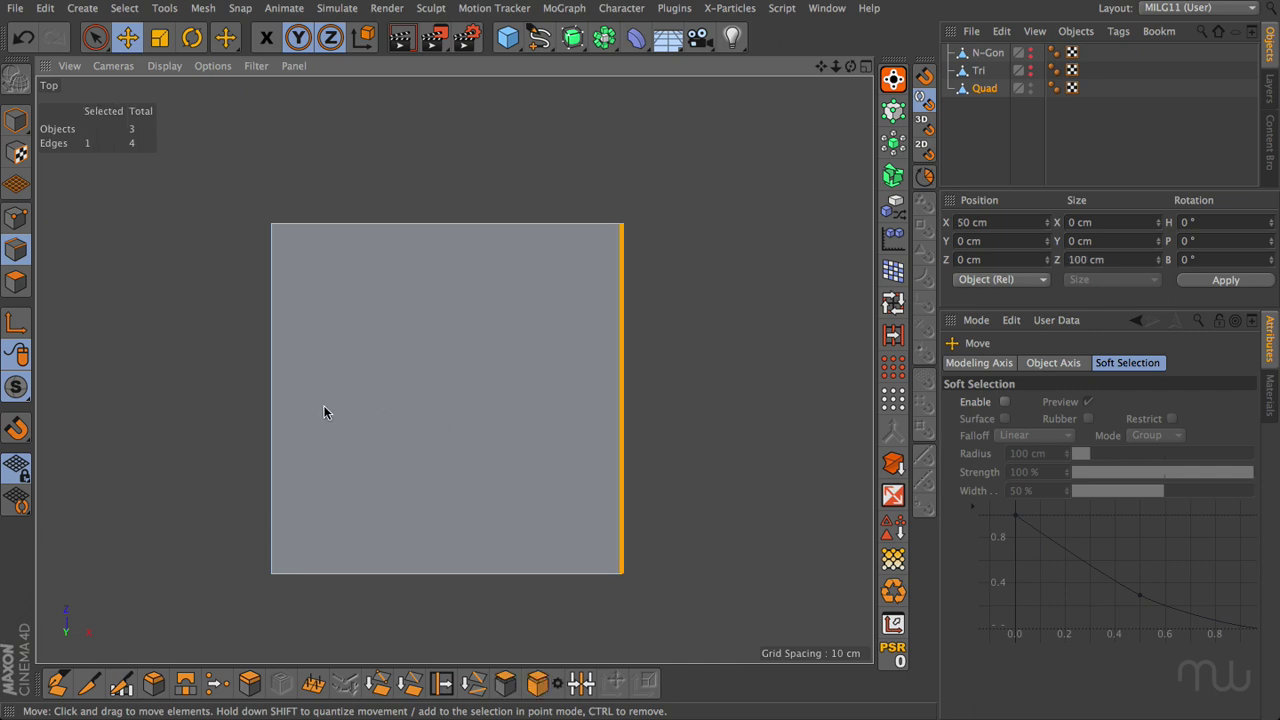
{"action": "left_click", "coordinate": [274, 398], "text": "shift"}
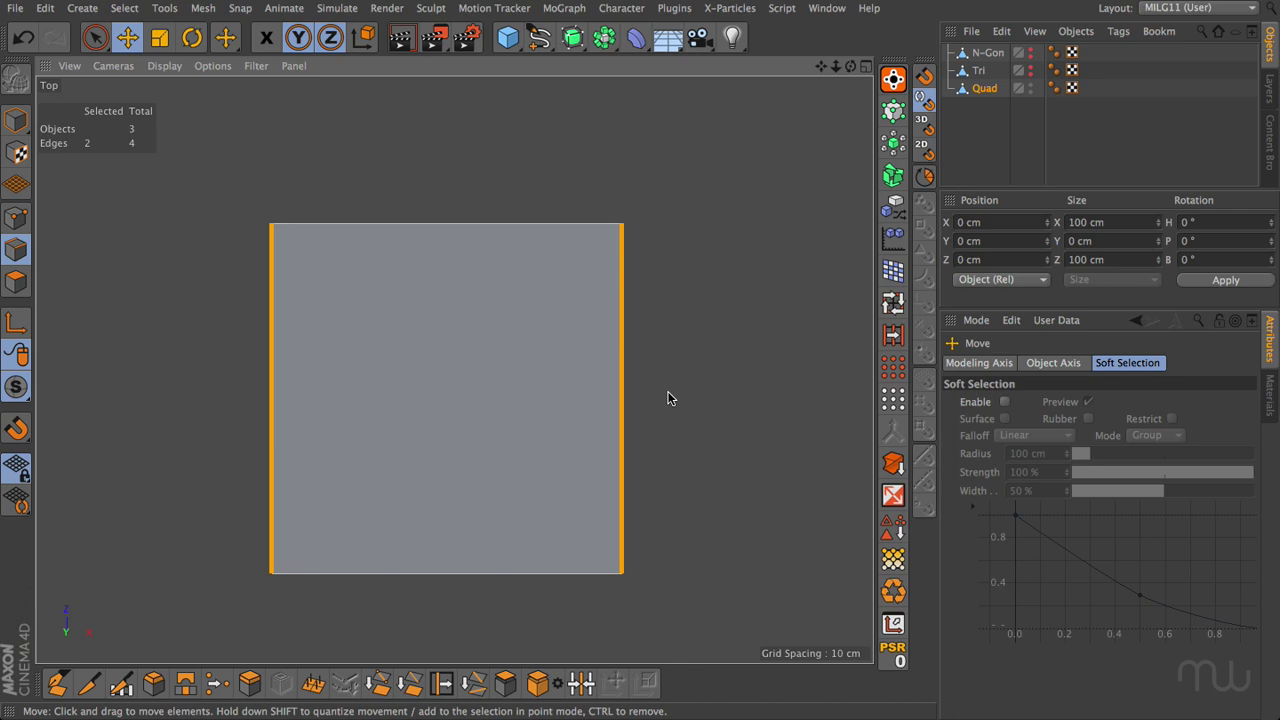
{"action": "left_click", "coordinate": [57, 683]}
{"action": "left_click_drag", "start_coordinate": [272, 574], "coordinate": [281, 449]}
{"action": "left_click_drag", "start_coordinate": [622, 225], "coordinate": [497, 134]}
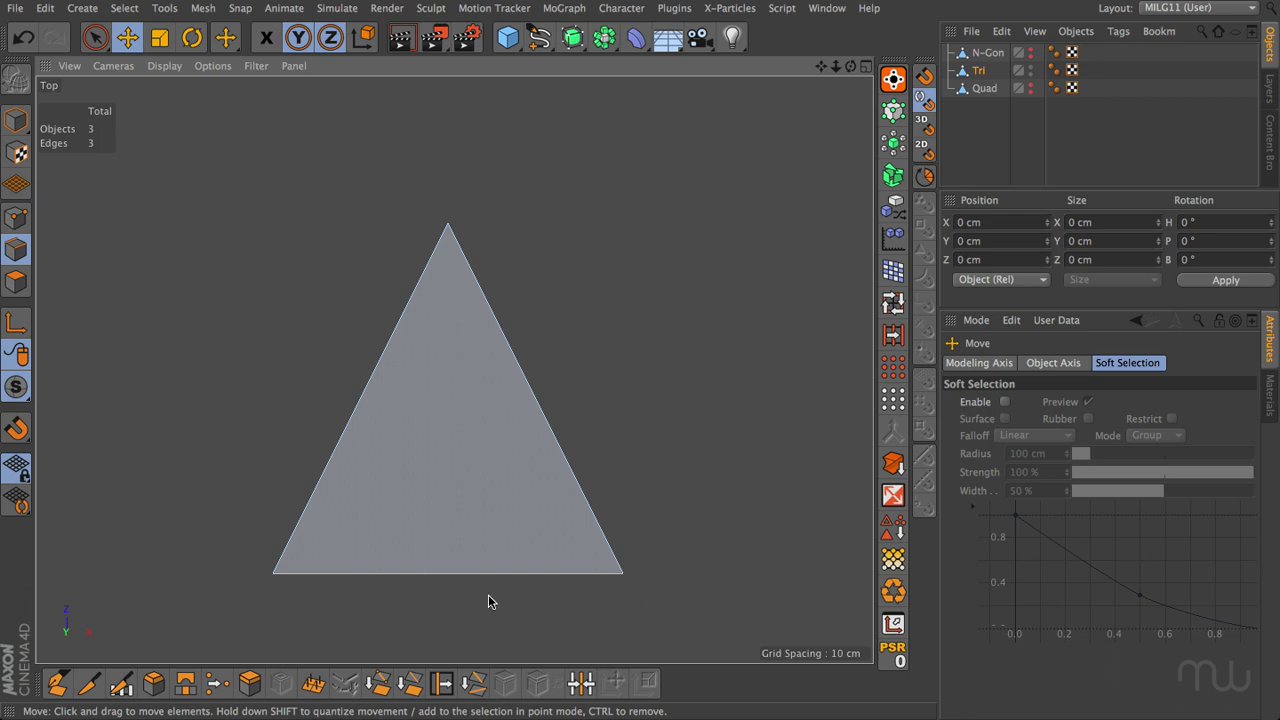
Select the triangle's base edge and try Knife loop cuts on the Tri and N-Gon objects
{"action": "left_click", "coordinate": [445, 574]}
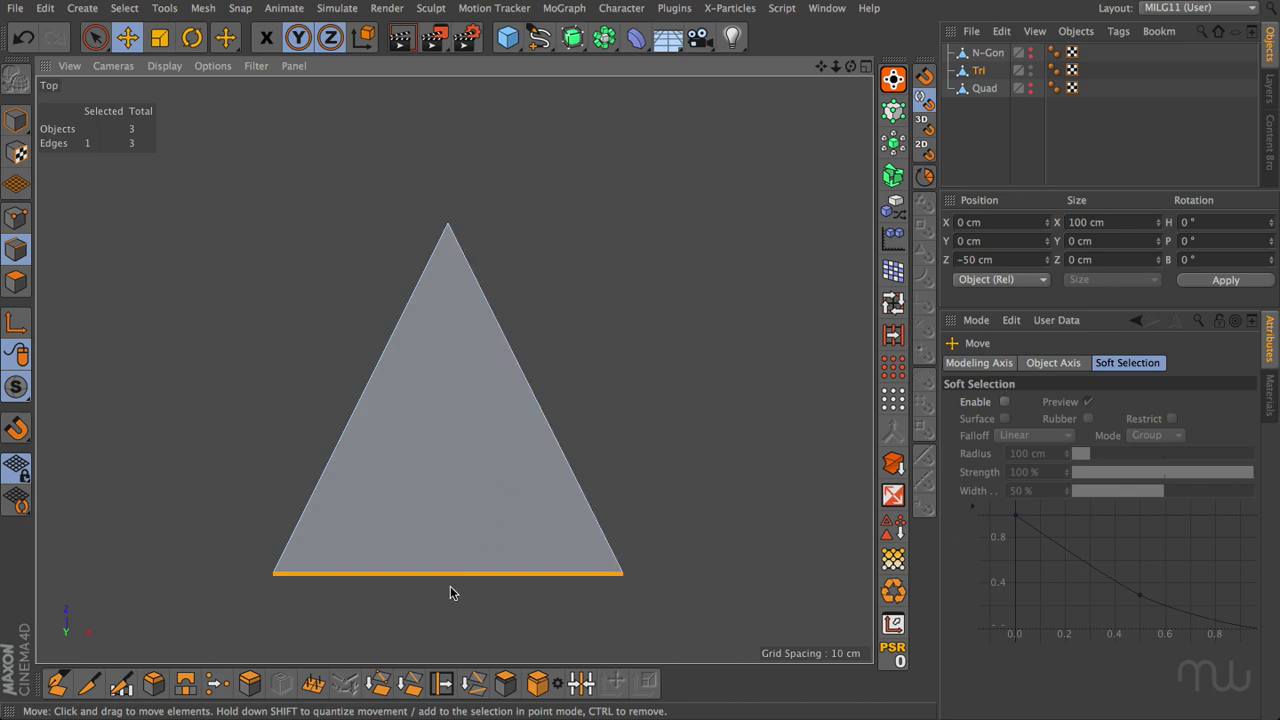
{"action": "left_click", "coordinate": [88, 683]}
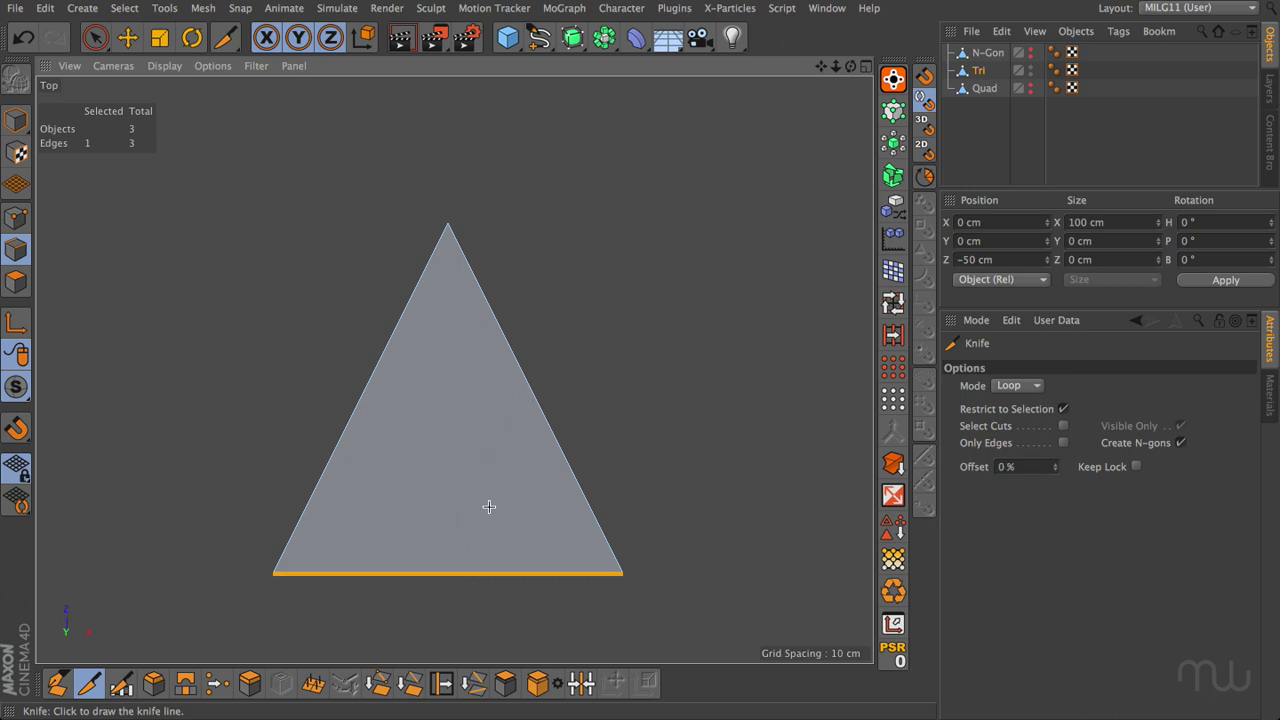
{"action": "left_click", "coordinate": [354, 404]}
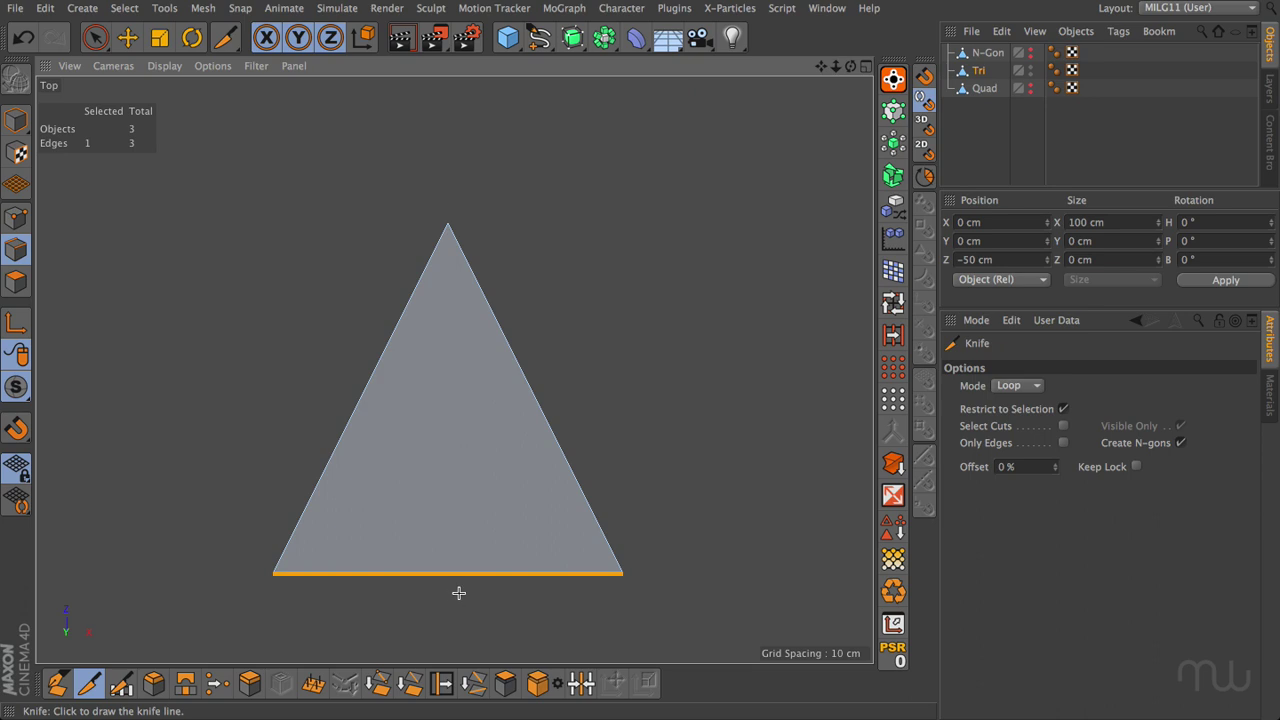
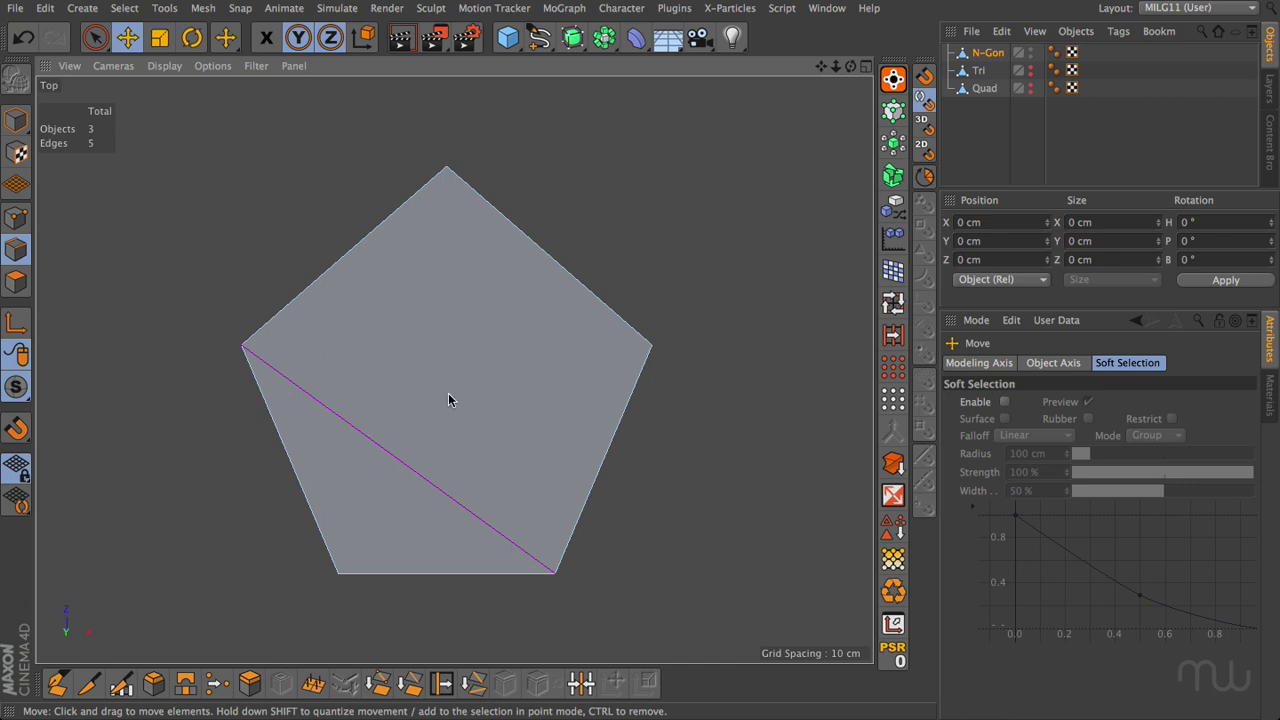
{"action": "left_click", "coordinate": [88, 683]}
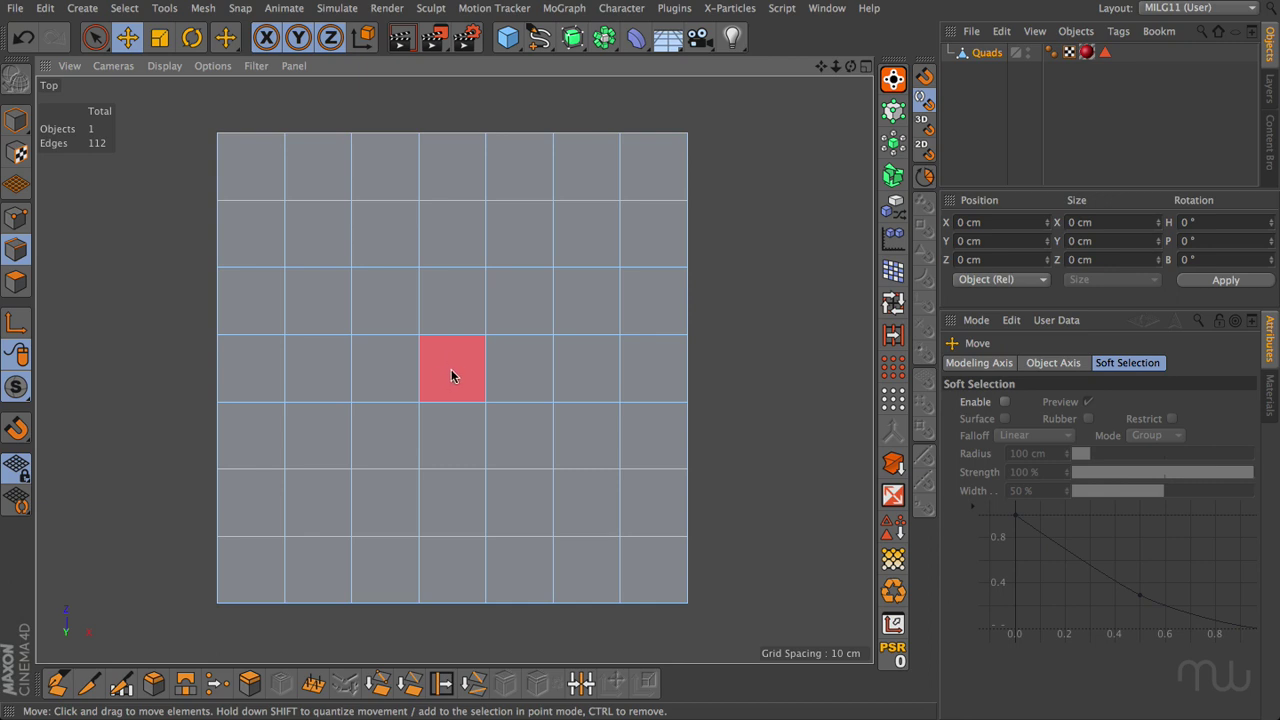
Select the four vertical edges in the middle row of the Quads grid, from the outer boundary to the red polygon
{"action": "left_click", "coordinate": [688, 369]}
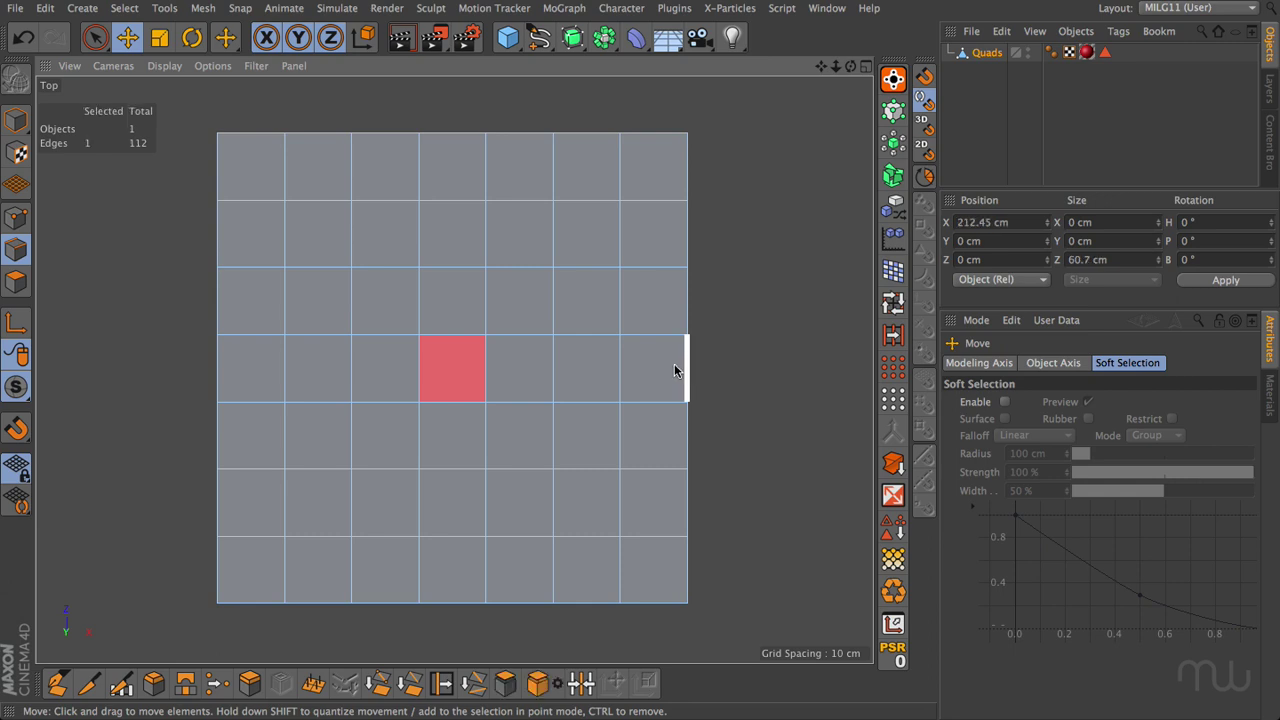
{"action": "left_click", "coordinate": [621, 369], "text": "shift"}
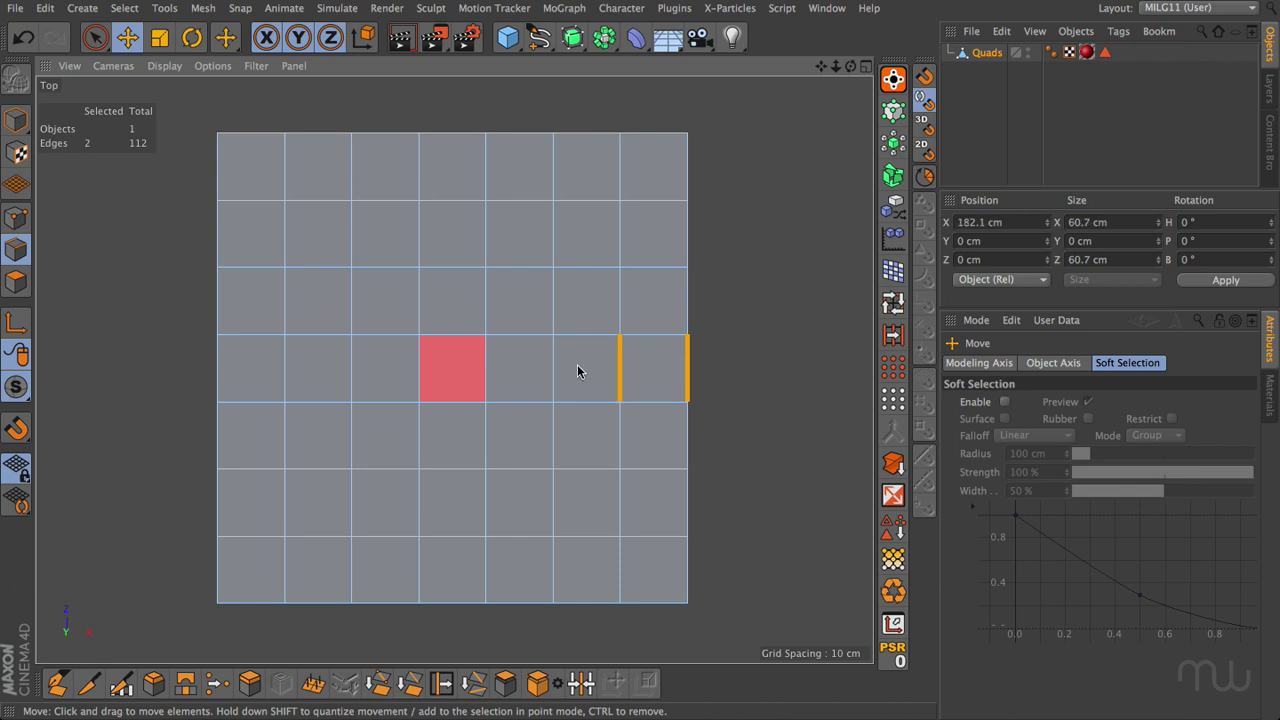
{"action": "left_click", "coordinate": [552, 367], "text": "shift"}
{"action": "left_click", "coordinate": [485, 367], "text": "shift"}
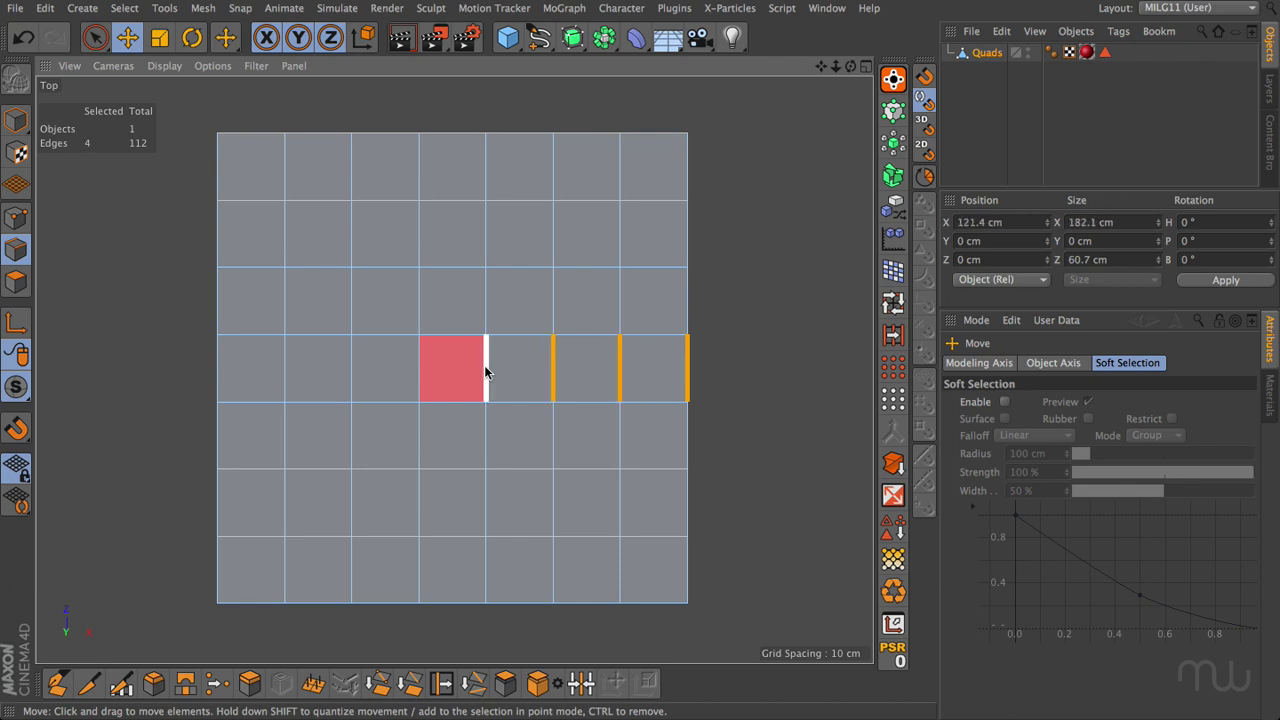
Ring-select all vertical edges of the grid's middle row and preview a Knife loop cut across them
{"action": "key", "text": "u"}
{"action": "key", "text": "b"}
{"action": "left_click", "coordinate": [699, 370], "text": "shift"}
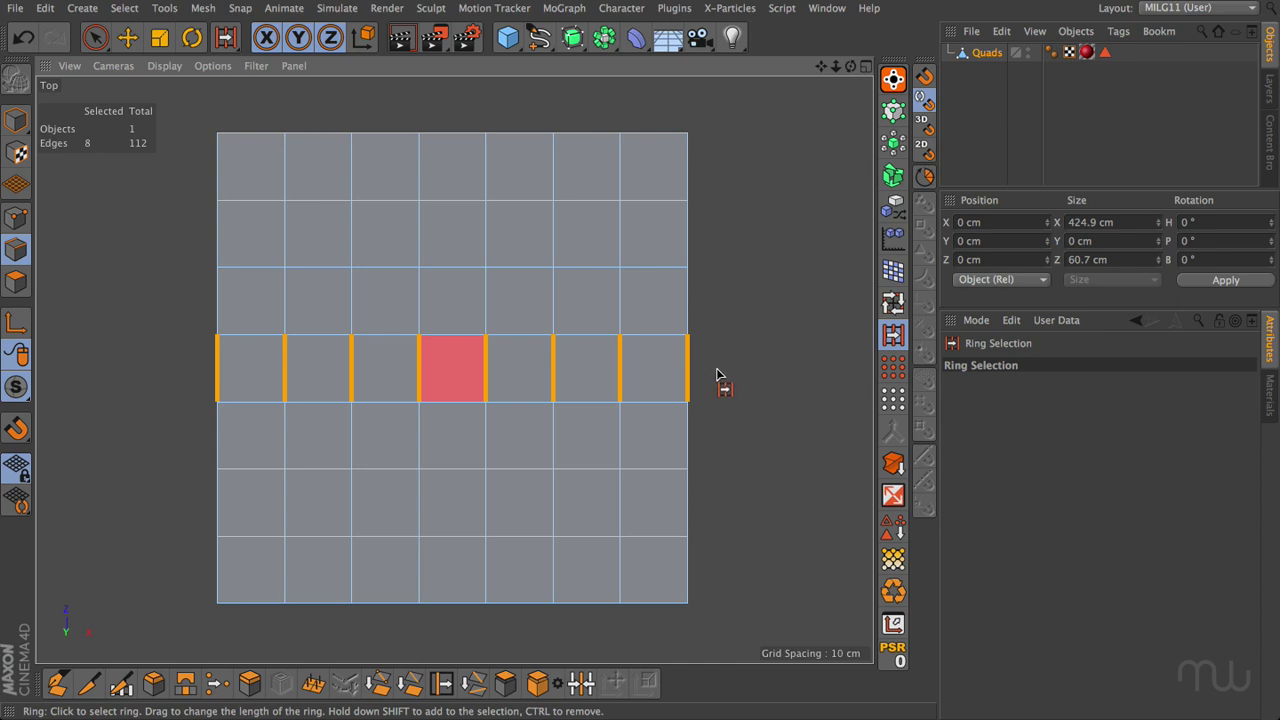
{"action": "key", "text": "k"}
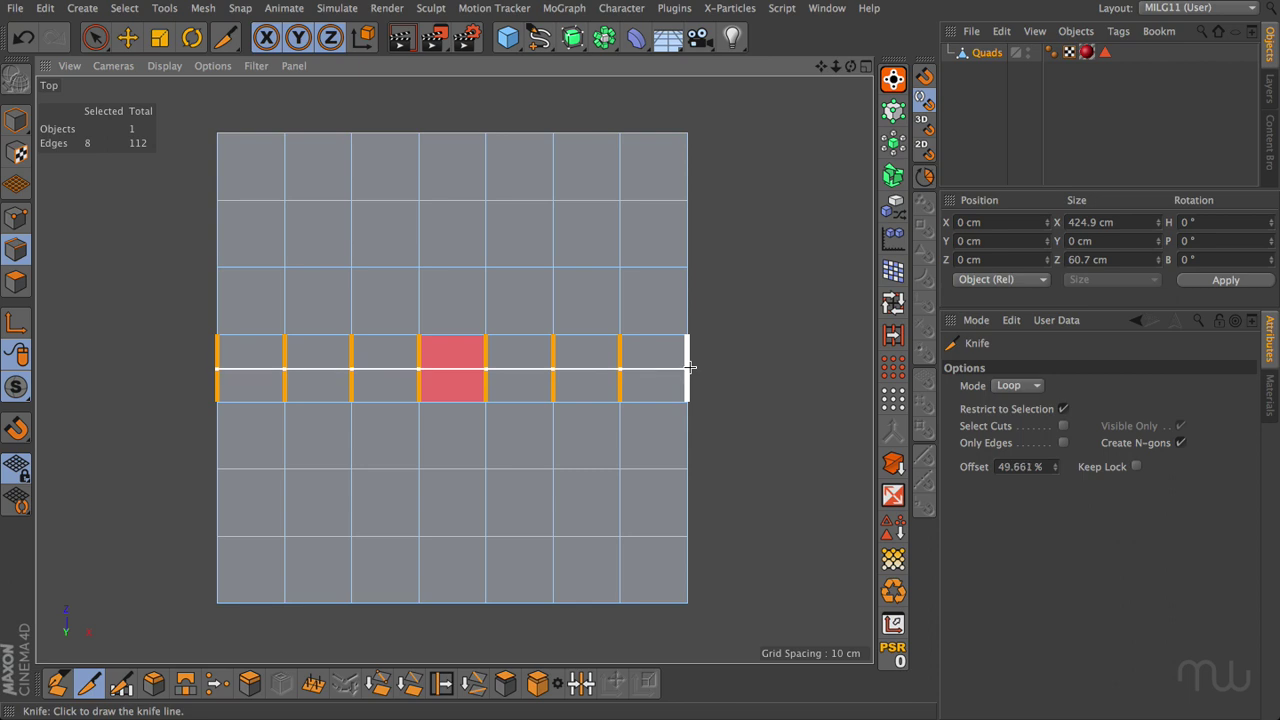
{"action": "key", "text": "e"}
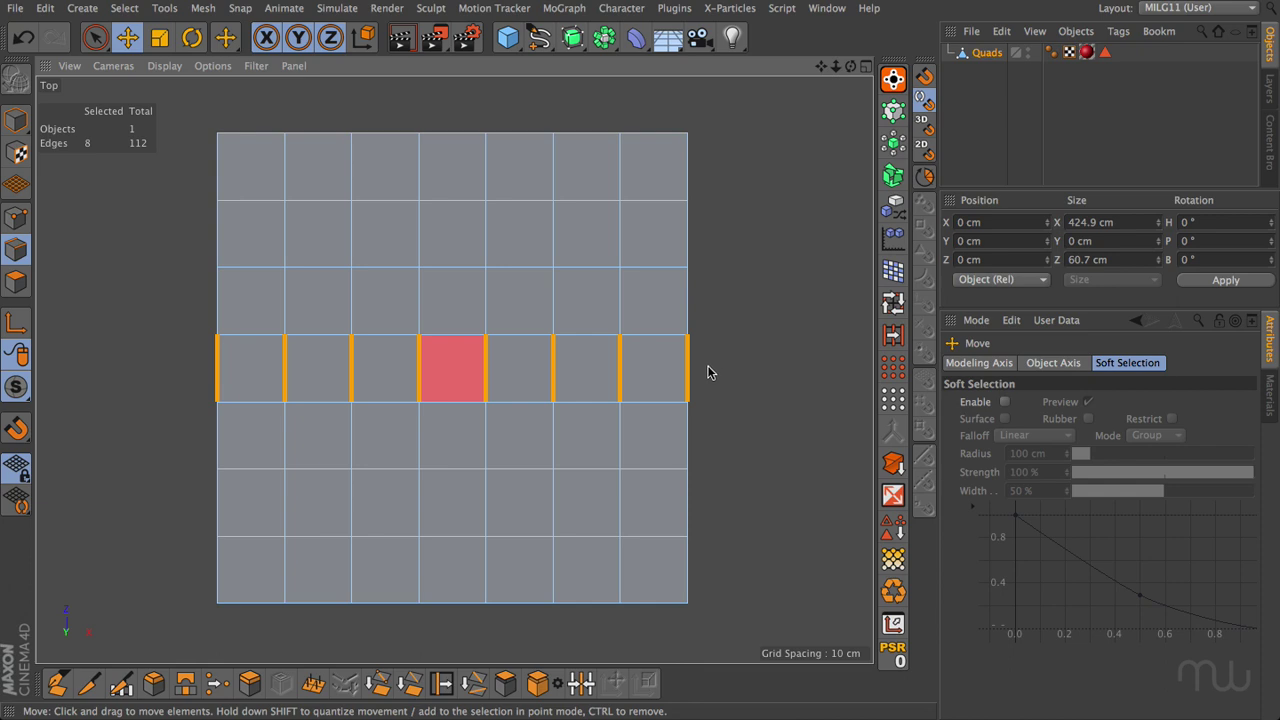
Replace the ring selection with only the four vertical edges between the outer boundary and the red polygon
{"action": "left_click", "coordinate": [688, 368]}
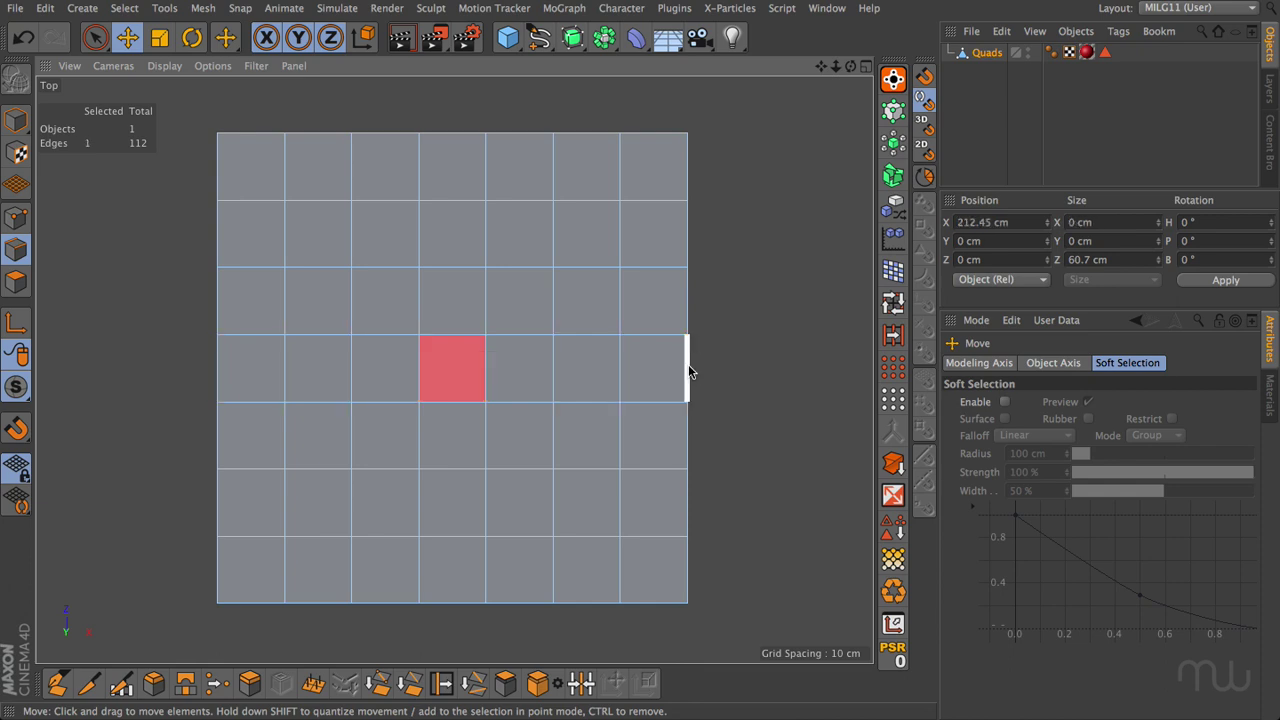
{"action": "left_click", "coordinate": [620, 366], "text": "shift"}
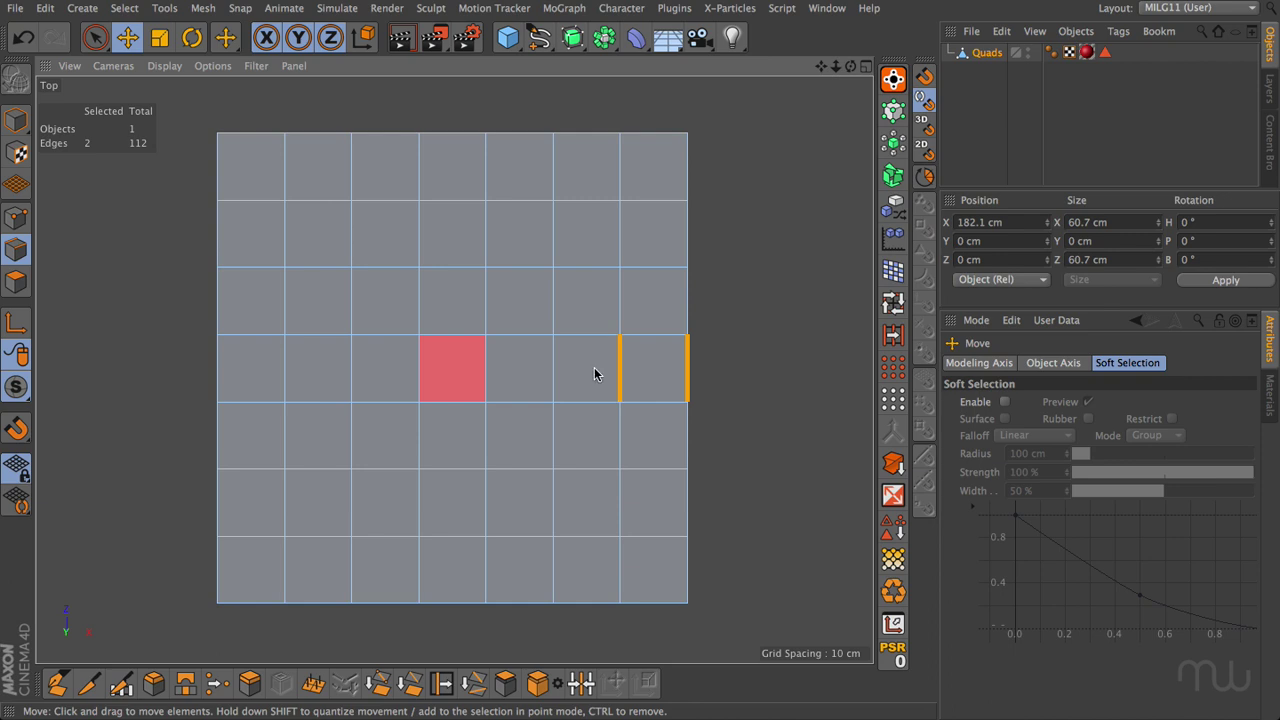
{"action": "left_click", "coordinate": [555, 372], "text": "shift"}
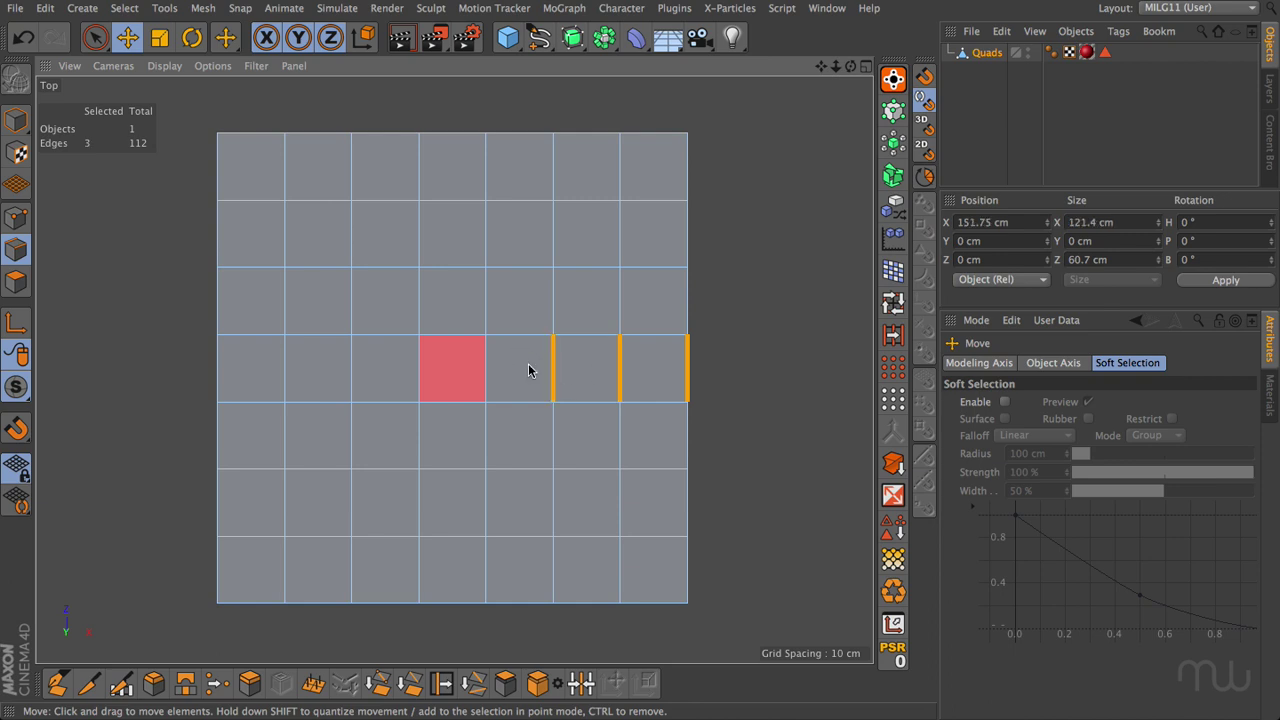
{"action": "left_click", "coordinate": [486, 370], "text": "shift"}
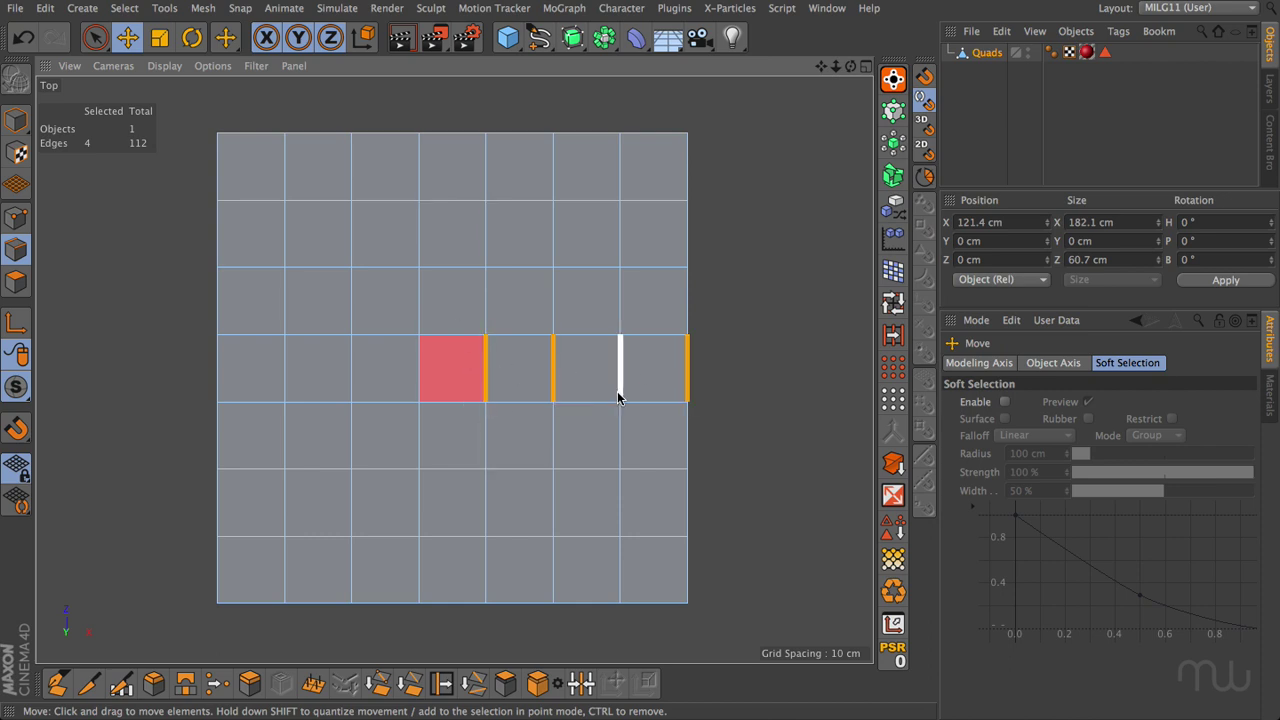
Switch the Quads object to polygon selection and loop-select the middle row running through the red polygon
{"action": "key", "text": "u"}
{"action": "key", "text": "l"}
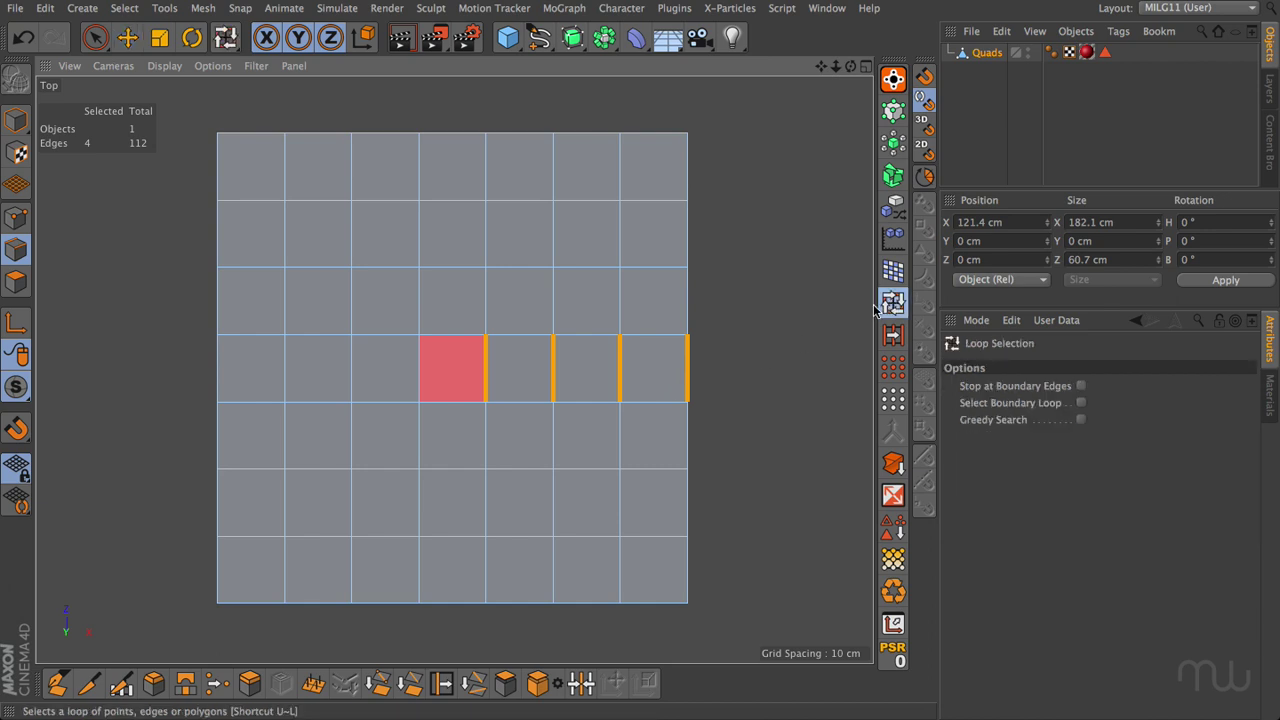
{"action": "key", "text": "Return"}
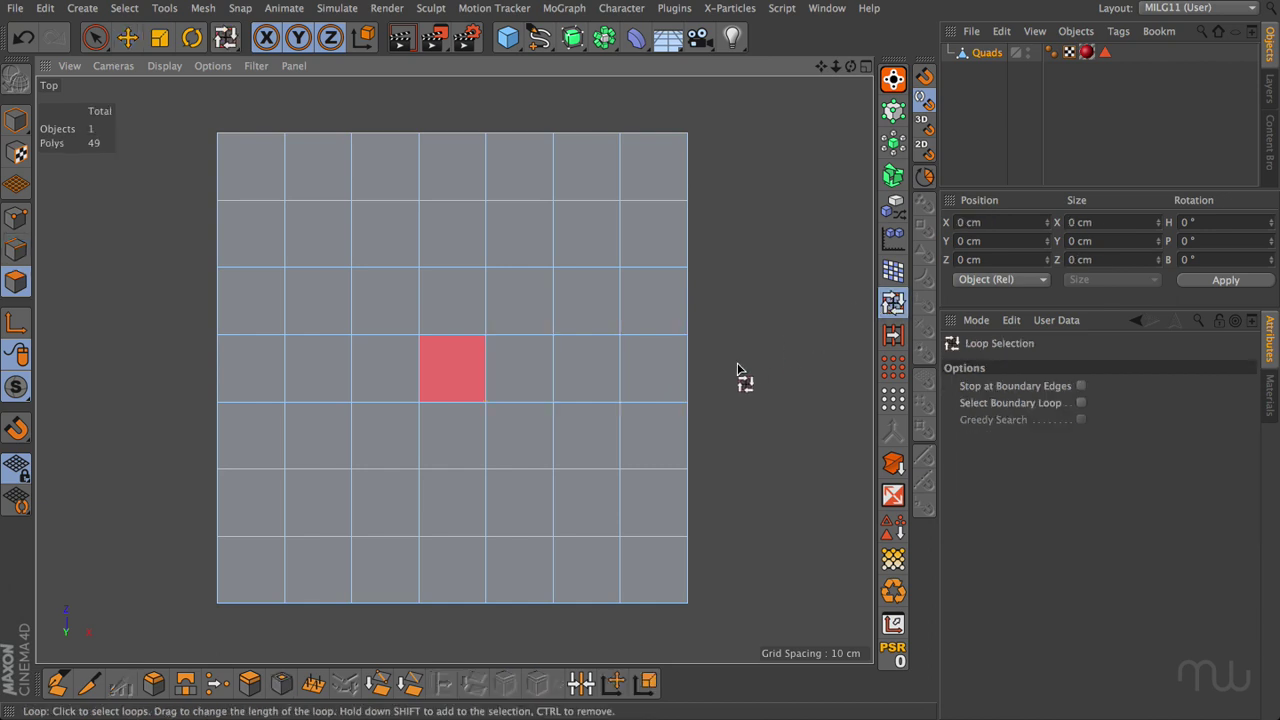
{"action": "left_click", "coordinate": [680, 365]}
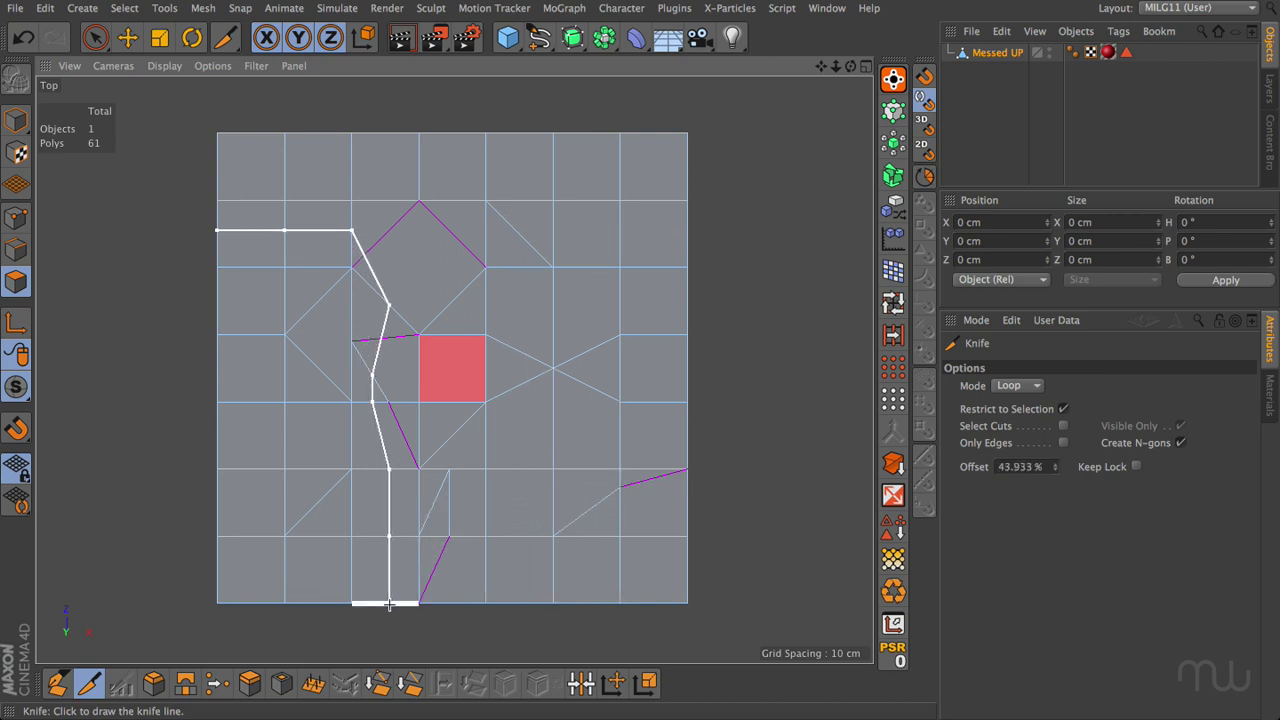
Test Loop Selection on the Messed UP mesh from the middle row's outer polygon, finishing with the loop starting in the row above
{"action": "left_click", "coordinate": [893, 302]}
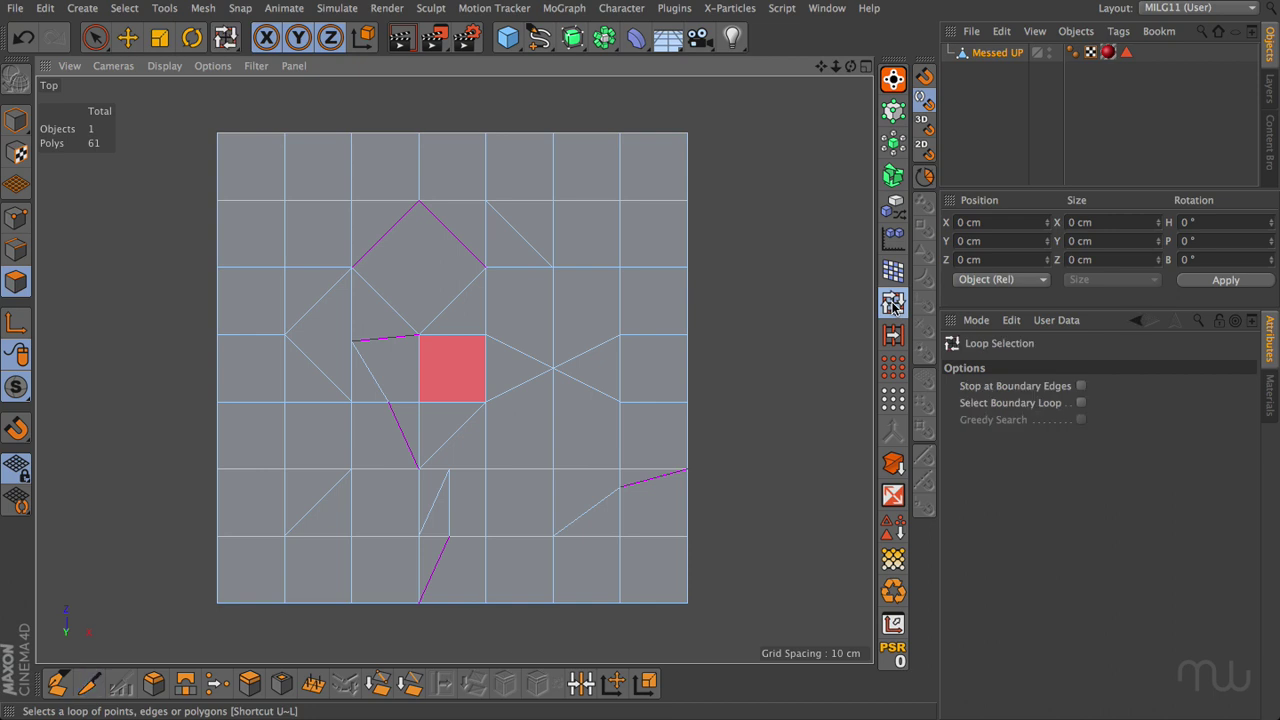
{"action": "left_click", "coordinate": [683, 376]}
{"action": "left_click", "coordinate": [677, 314]}
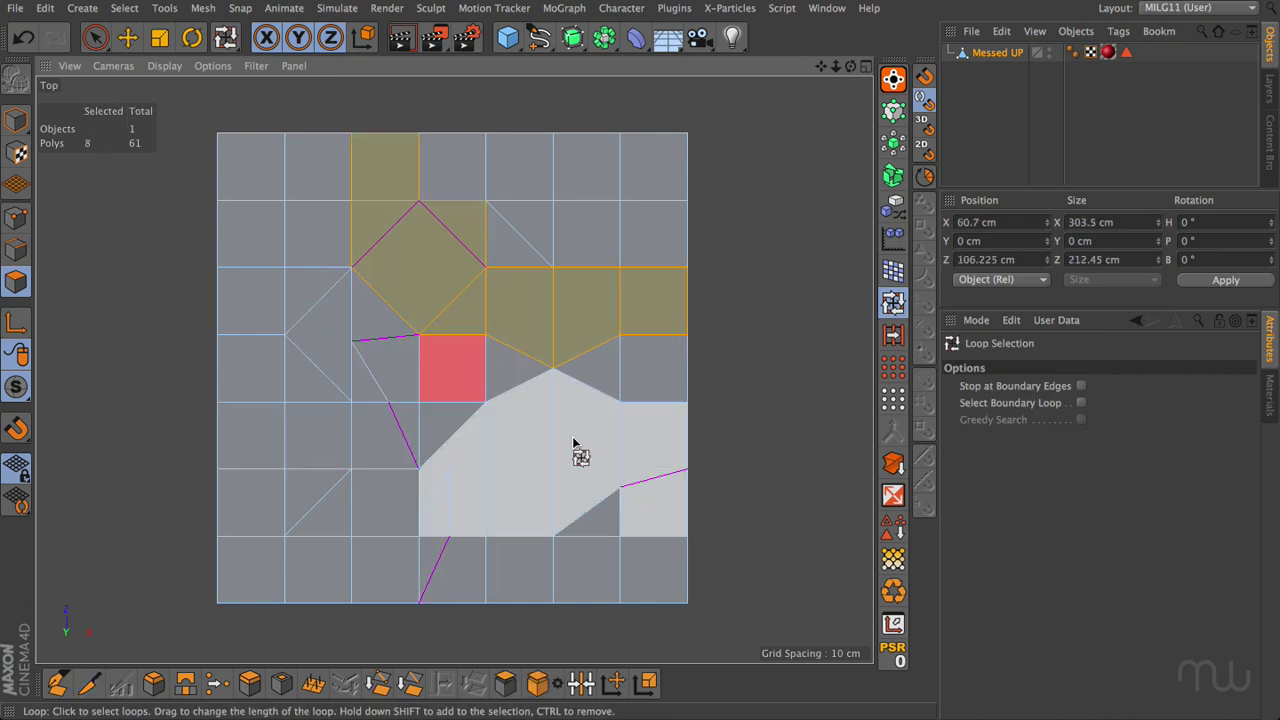
Test Loop Selection from several polygons below and beside the red polygon, finishing at the middle row's left outermost polygon
{"action": "left_click", "coordinate": [540, 452]}
{"action": "left_click", "coordinate": [395, 452]}
{"action": "left_click", "coordinate": [347, 388]}
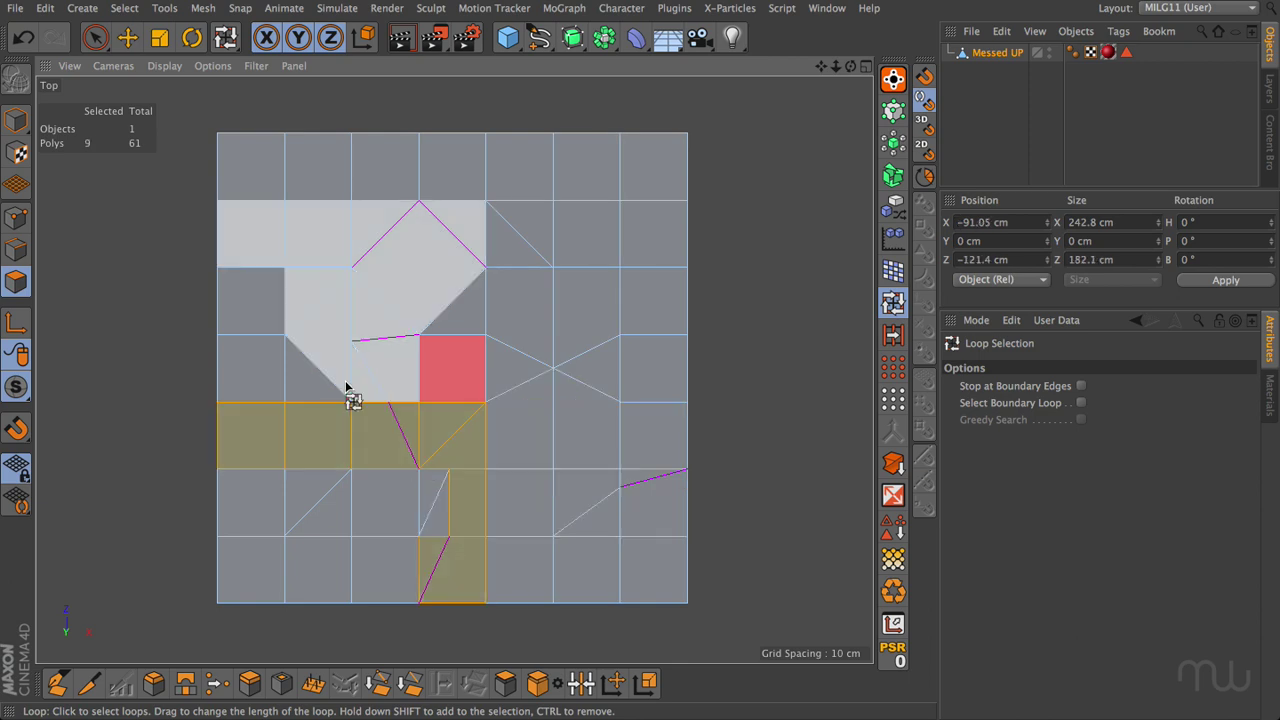
{"action": "left_click", "coordinate": [230, 372]}
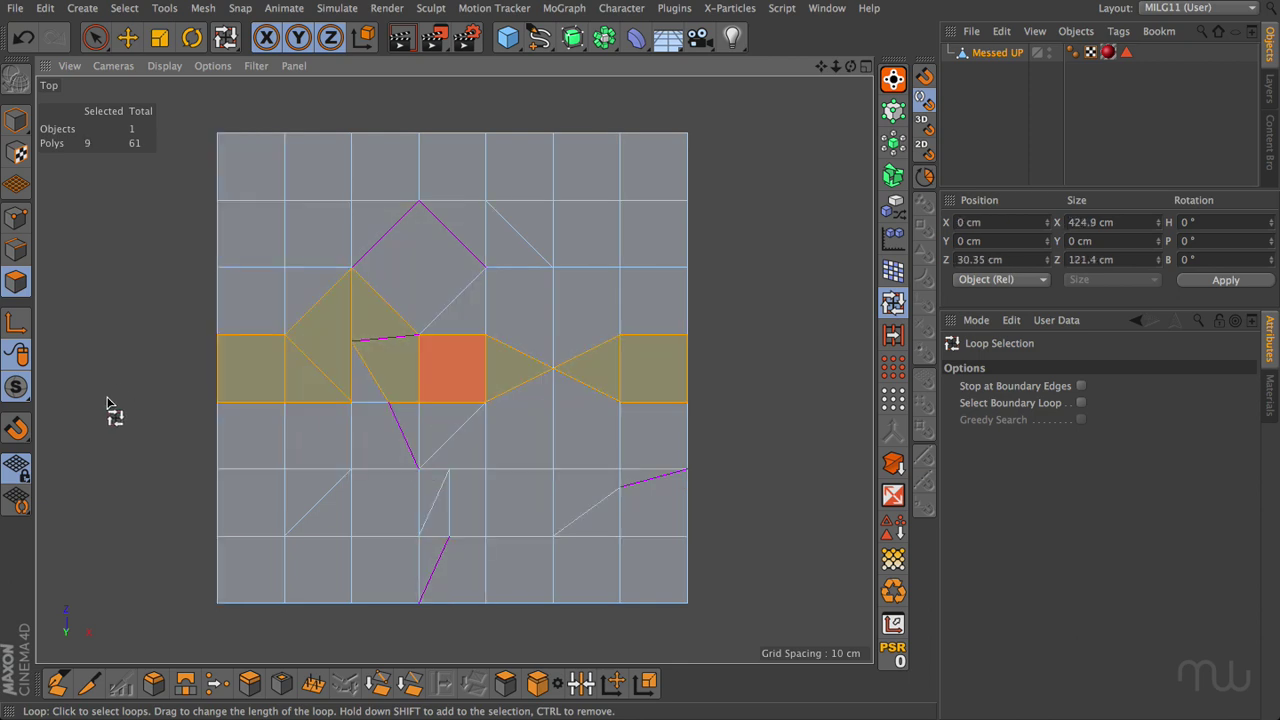
Test Ring Selection from the upper and lower parts of the mesh's right boundary, and return to the Move tool
{"action": "key", "text": "u"}
{"action": "key", "text": "b"}
{"action": "left_click", "coordinate": [690, 300]}
{"action": "left_click", "coordinate": [690, 480]}
{"action": "key", "text": "e"}
{"action": "left_click", "coordinate": [716, 372]}
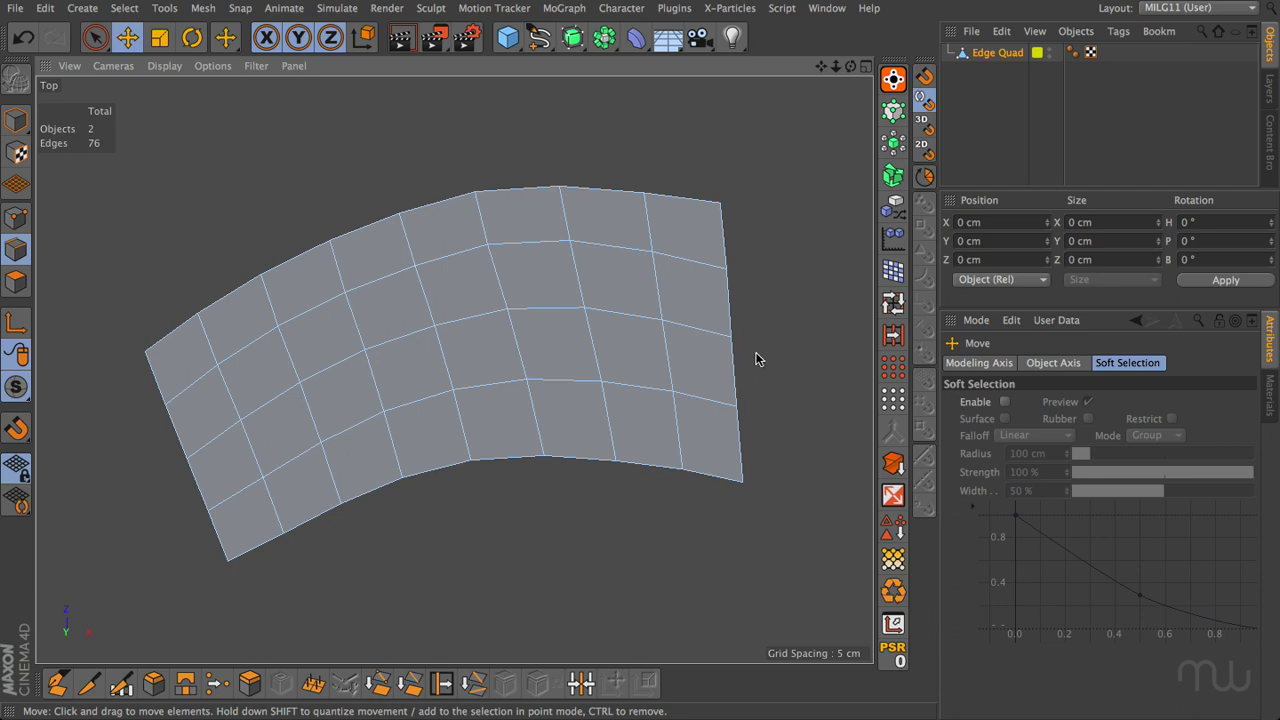
Loop-select the Edge Quad mesh's middle lengthwise edge line, and reselect it edge by edge starting from its right end
{"action": "double_click", "coordinate": [698, 330]}
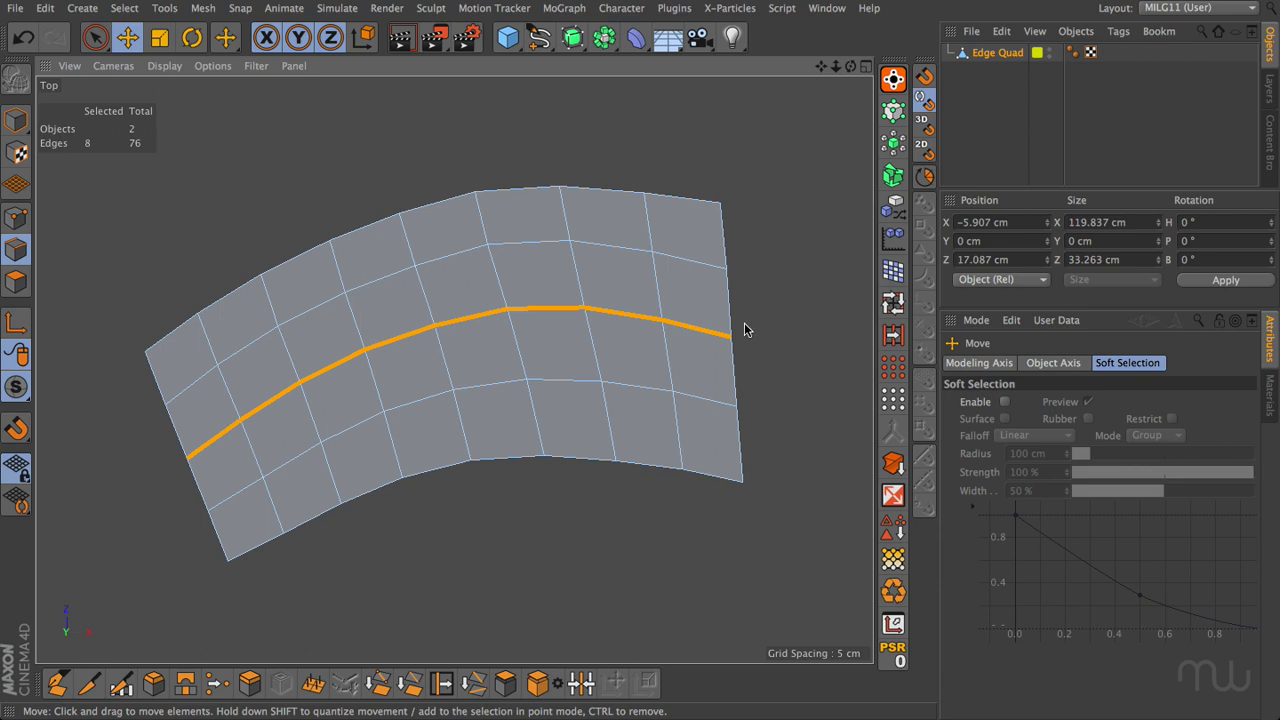
{"action": "left_click", "coordinate": [698, 331]}
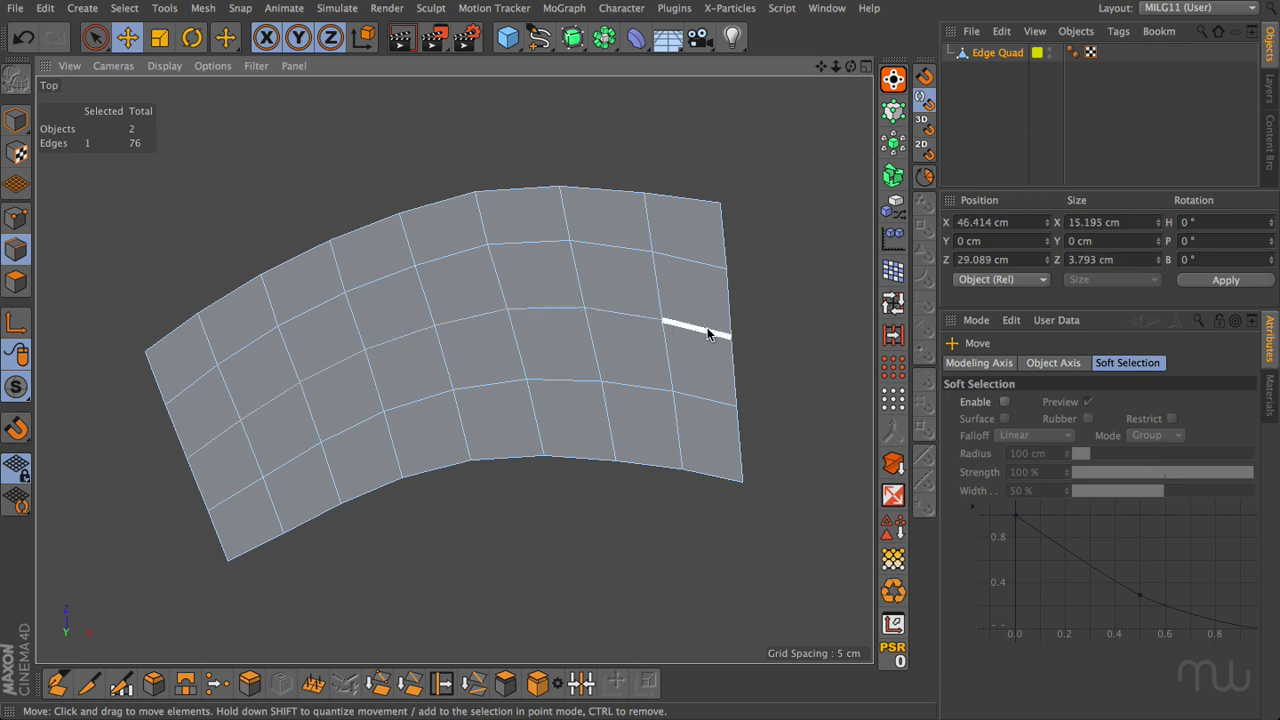
{"action": "left_click", "coordinate": [640, 315], "text": "shift"}
{"action": "left_click", "coordinate": [556, 312], "text": "shift"}
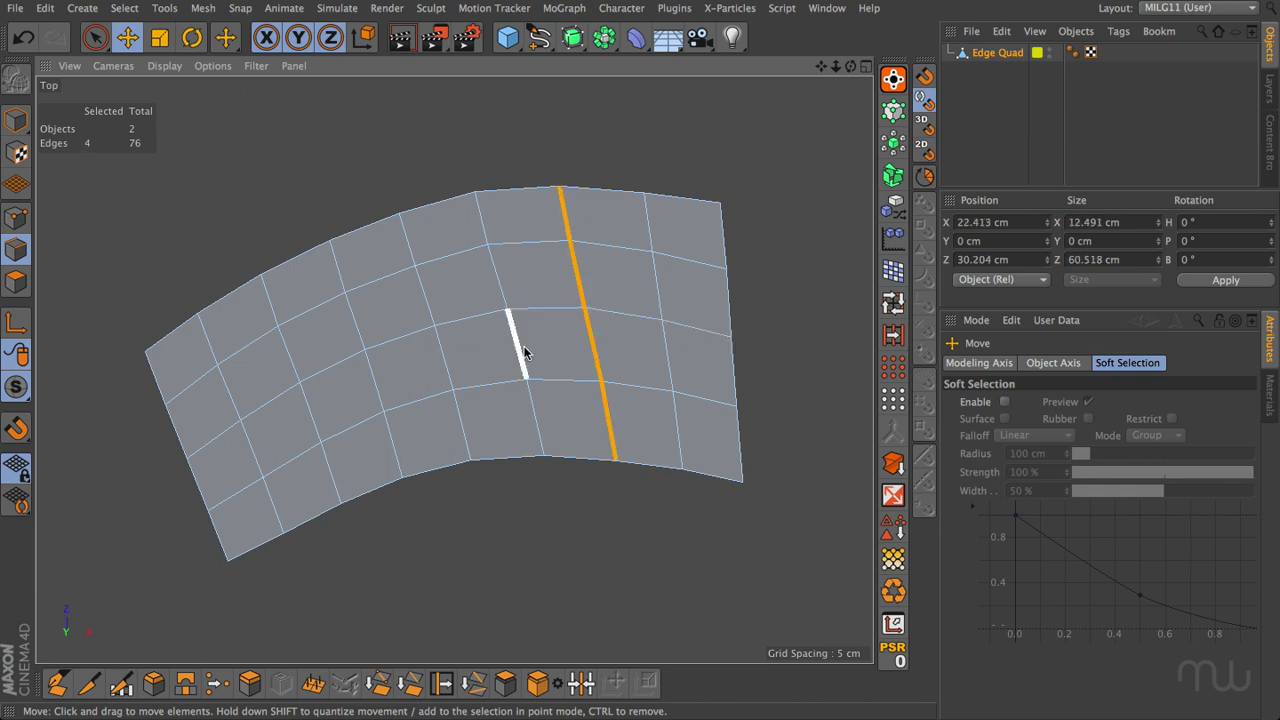
Select crosswise edges at two positions along the Edge Quad strip and the right end edge of its middle line
{"action": "left_click", "coordinate": [522, 350]}
{"action": "left_click", "coordinate": [374, 375]}
{"action": "left_click", "coordinate": [695, 329]}
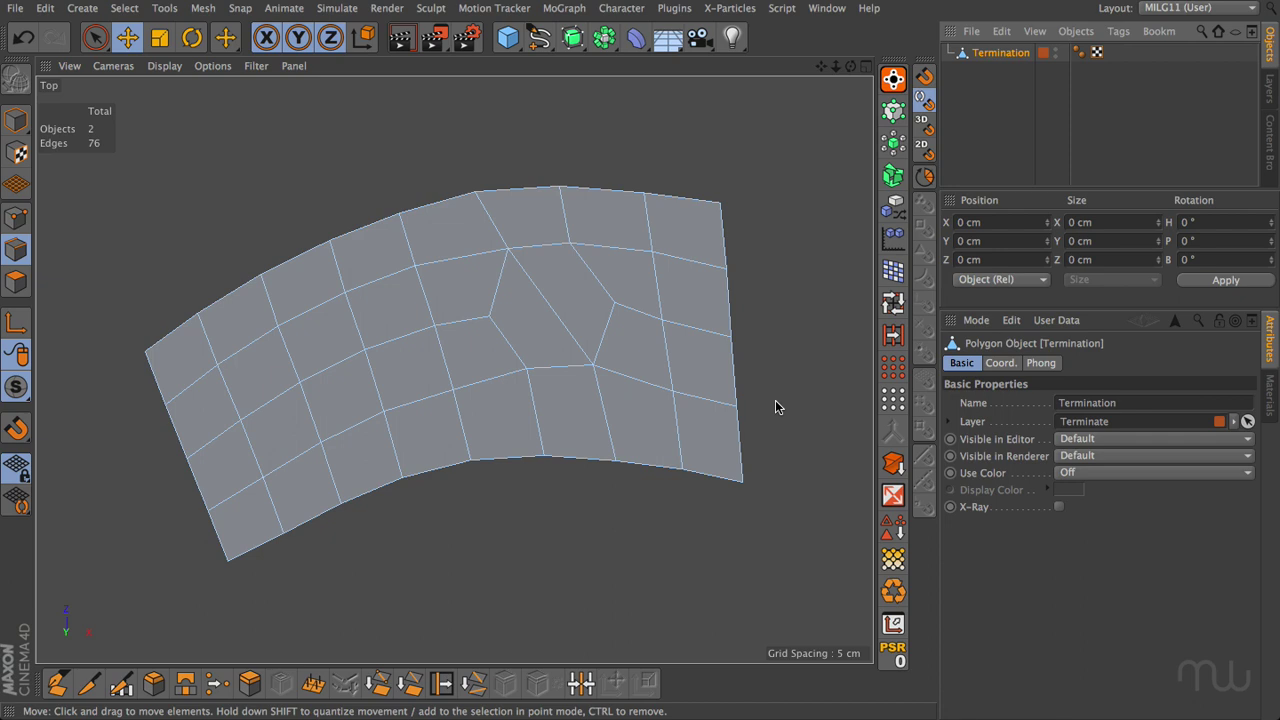
Test selecting the Termination mesh's lower lengthwise line, from its two right edges to the full loop, ending with only the right end edge
{"action": "left_click", "coordinate": [702, 402]}
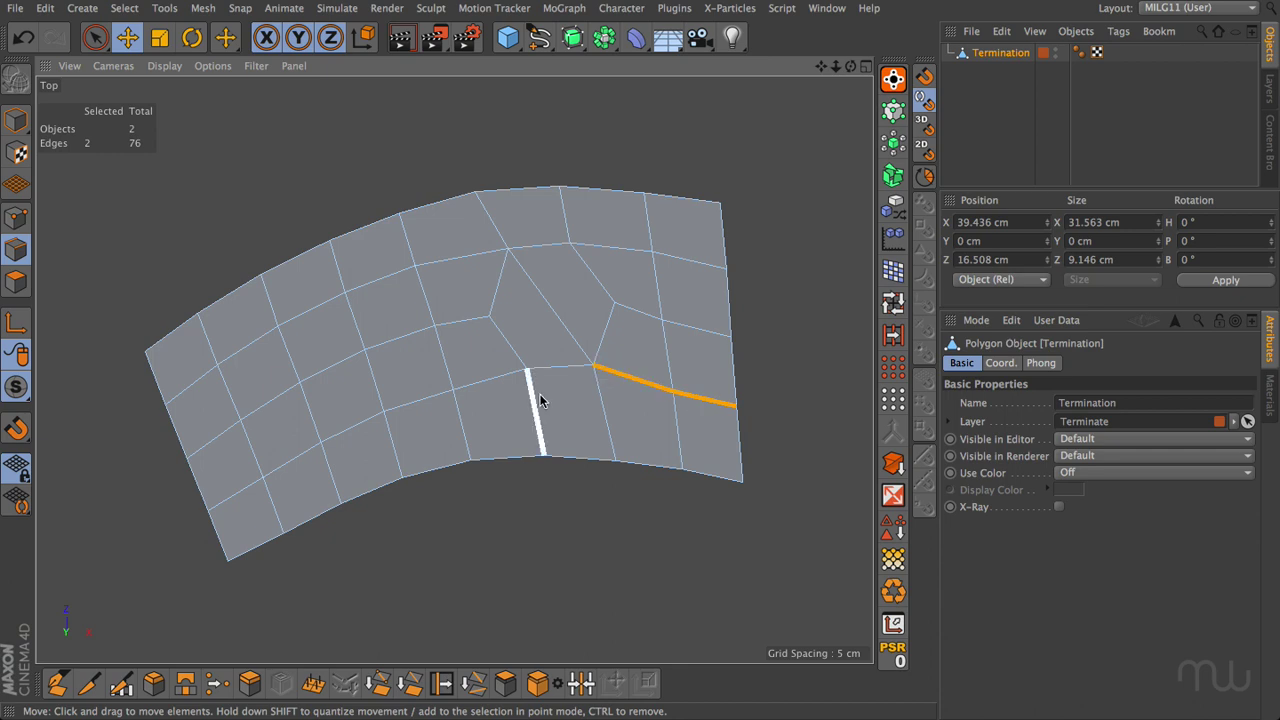
{"action": "key", "text": "ctrl+z"}
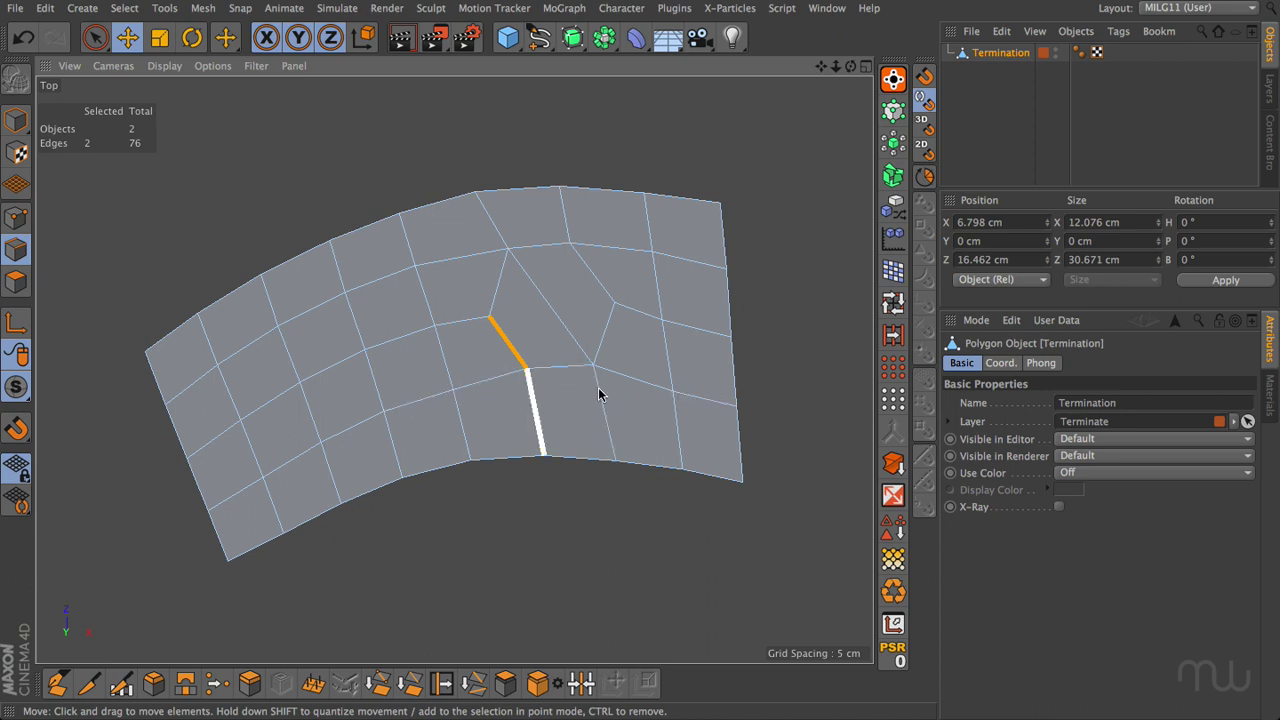
{"action": "left_click", "coordinate": [692, 400]}
{"action": "left_click", "coordinate": [633, 380], "text": "shift"}
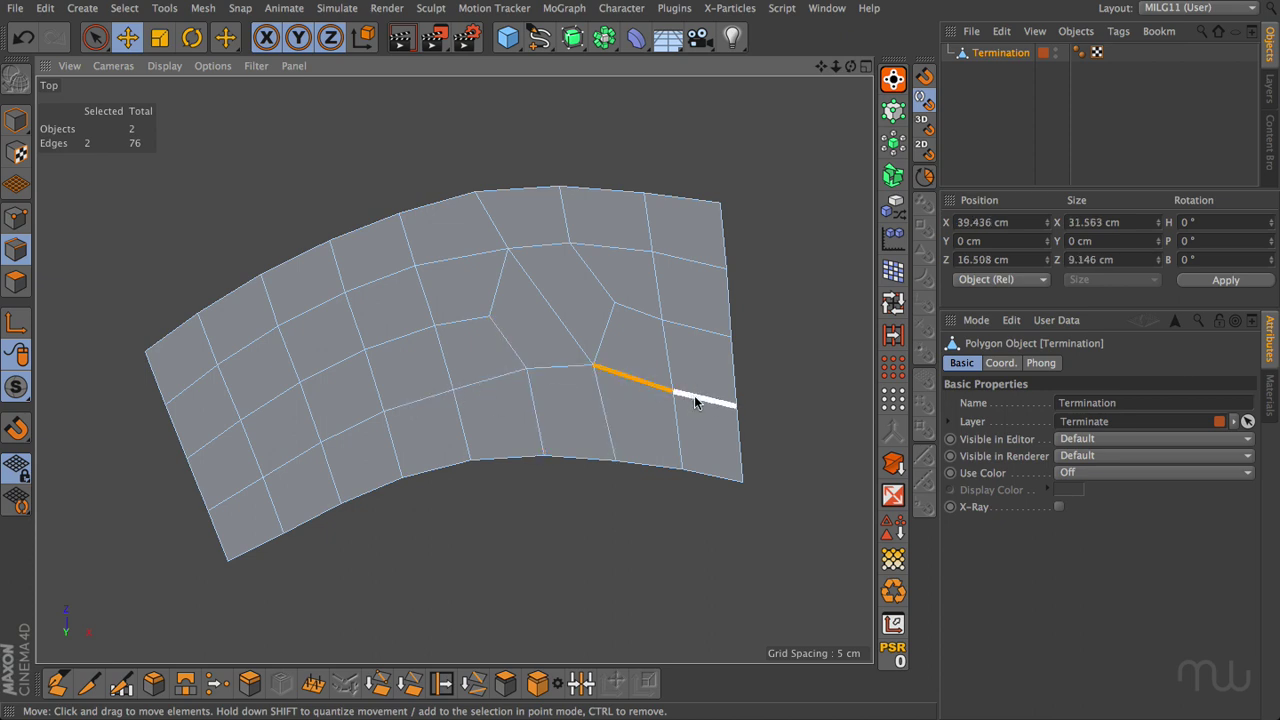
{"action": "double_click", "coordinate": [566, 369]}
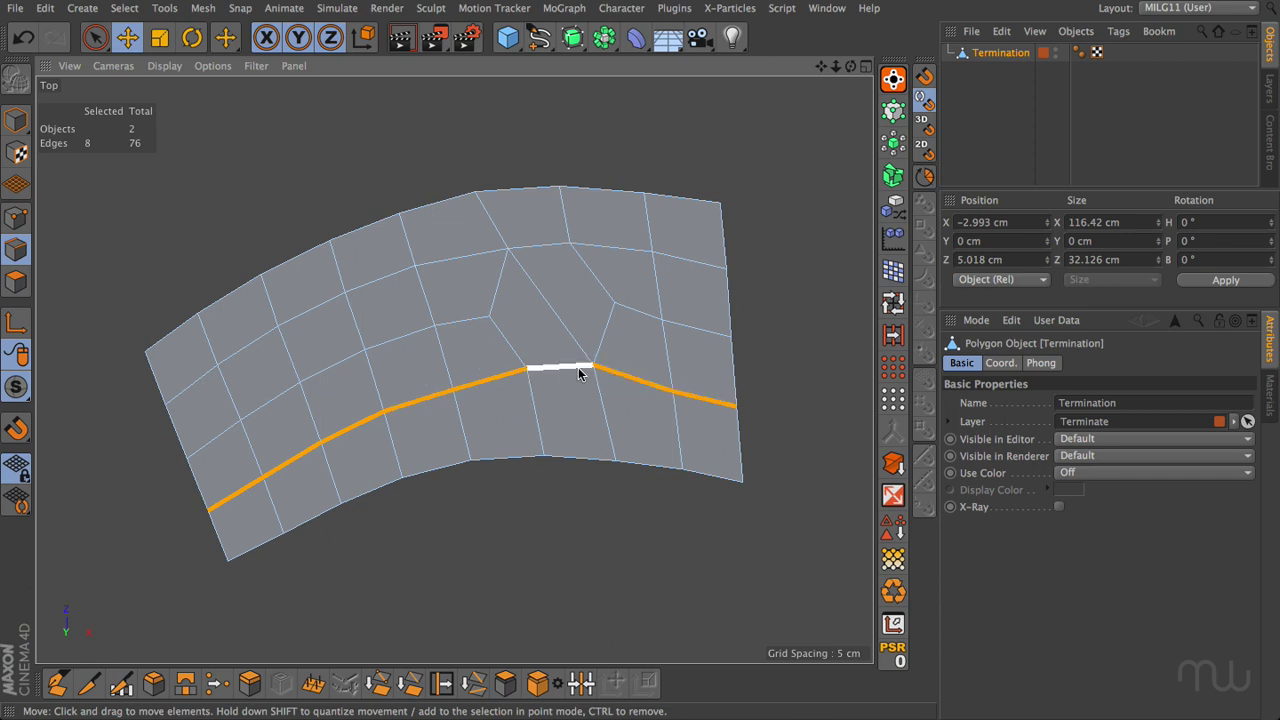
{"action": "left_click", "coordinate": [706, 401]}
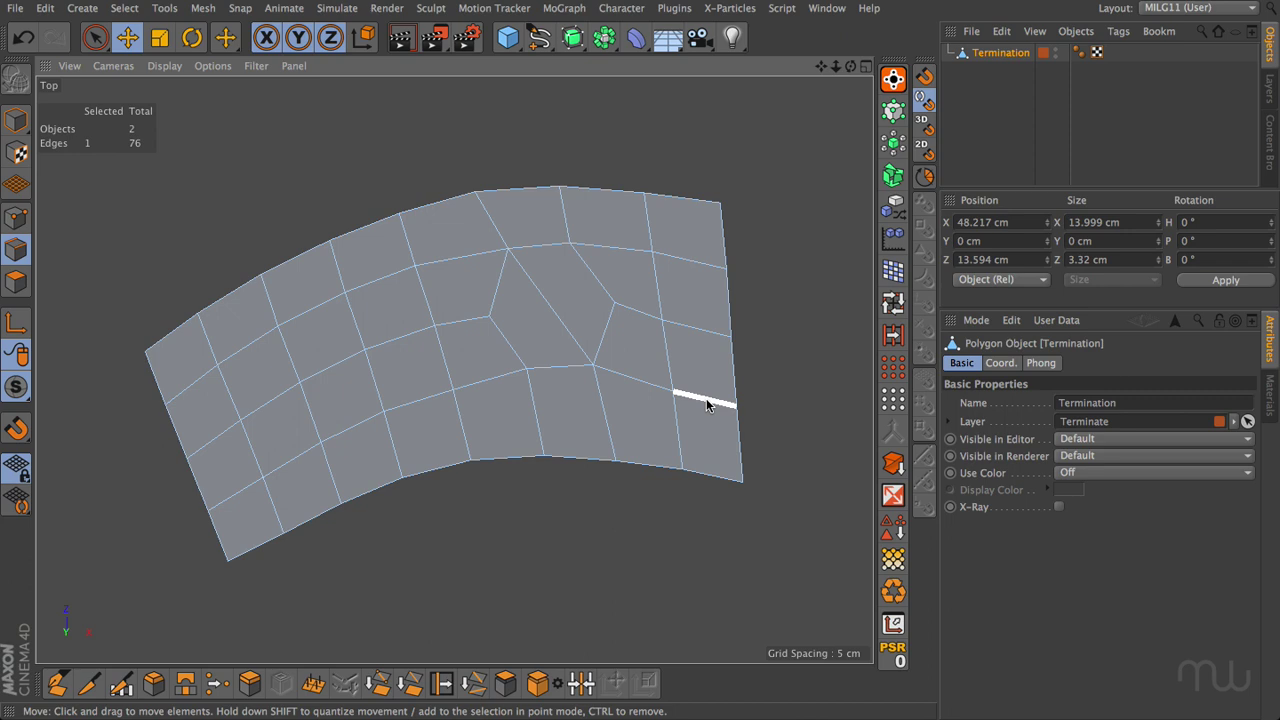
Try path selections along the lower line to its left end and from the upper-left crosswise edge to the right boundary, undoing them
{"action": "double_click", "coordinate": [242, 488]}
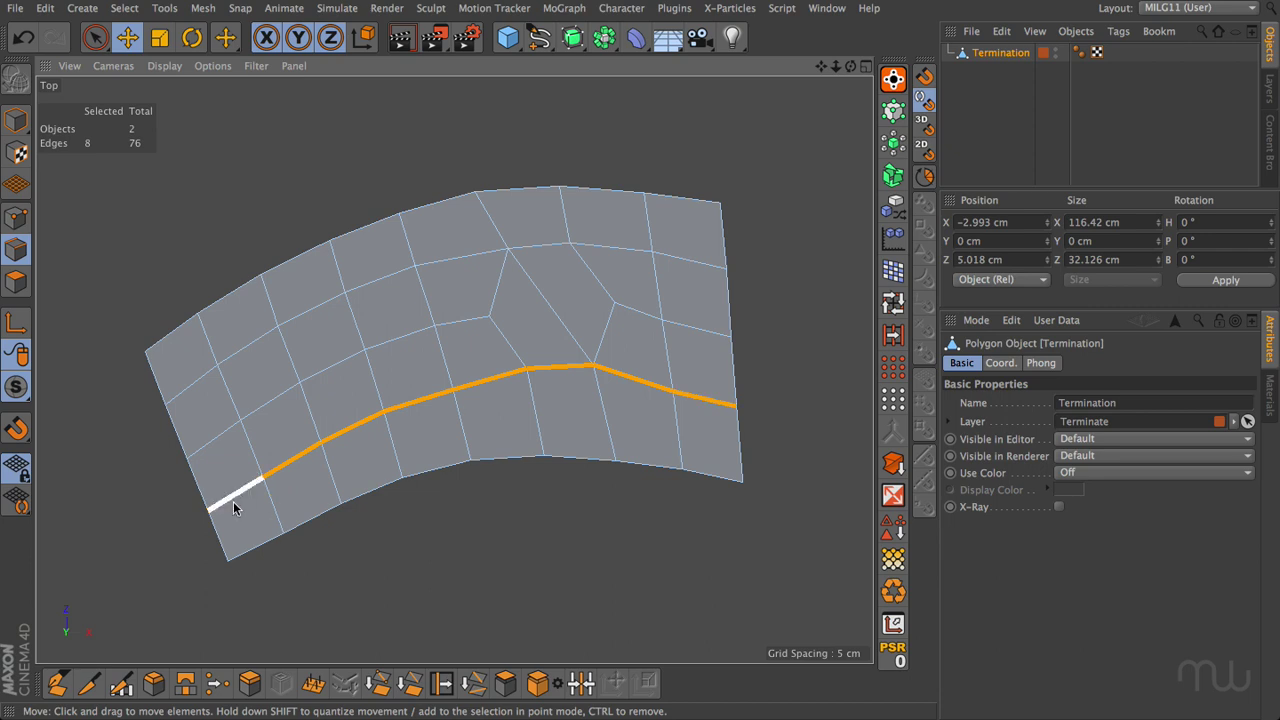
{"action": "left_click", "coordinate": [200, 335]}
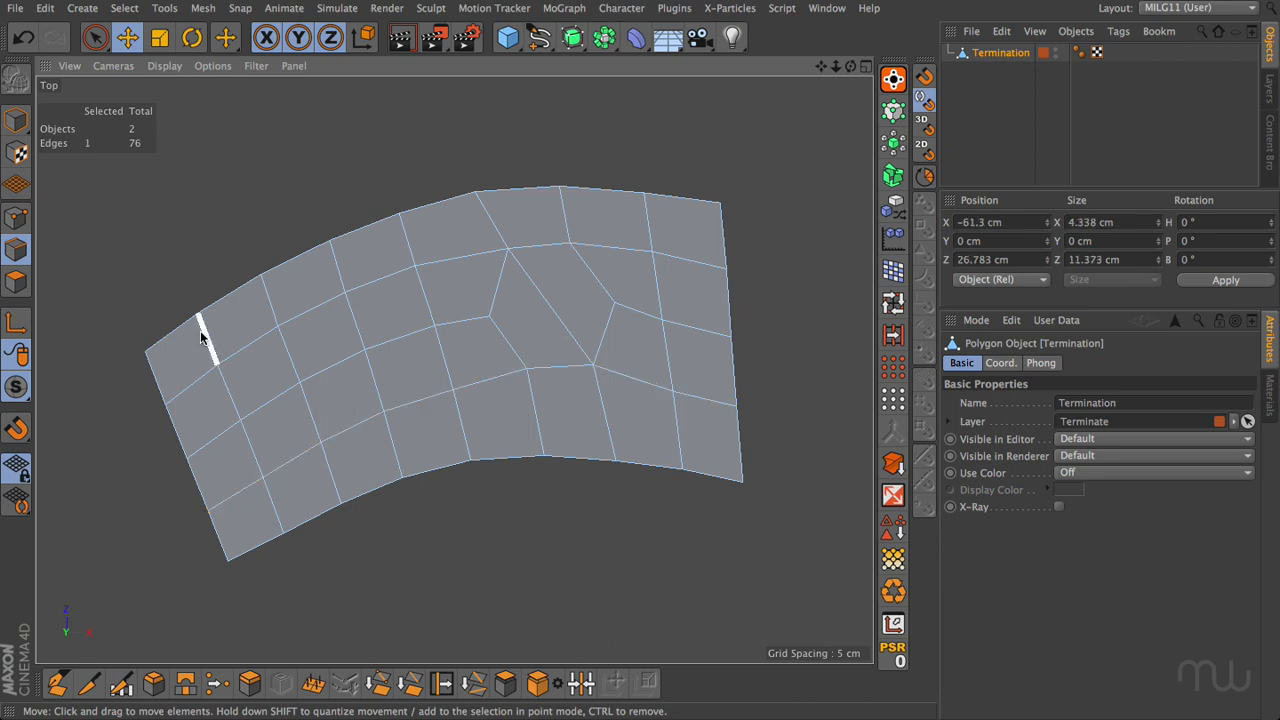
{"action": "left_click", "coordinate": [740, 435], "text": "shift"}
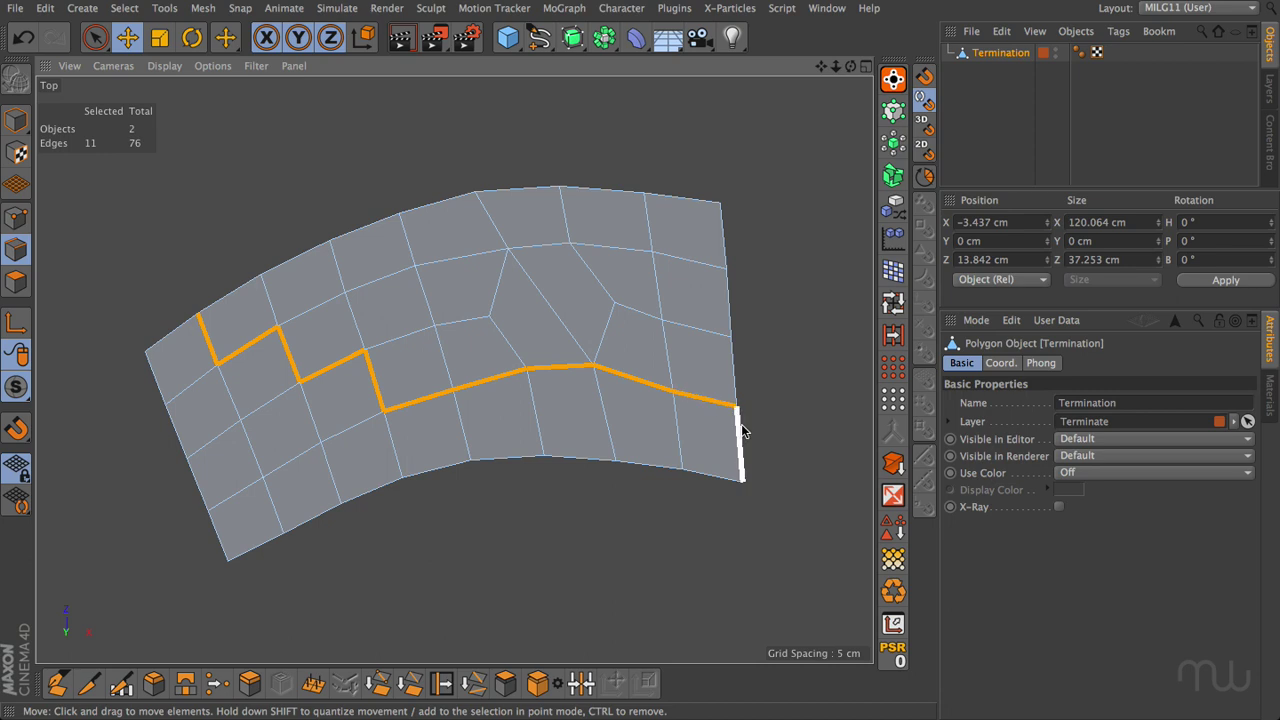
{"action": "key", "text": "ctrl+z"}
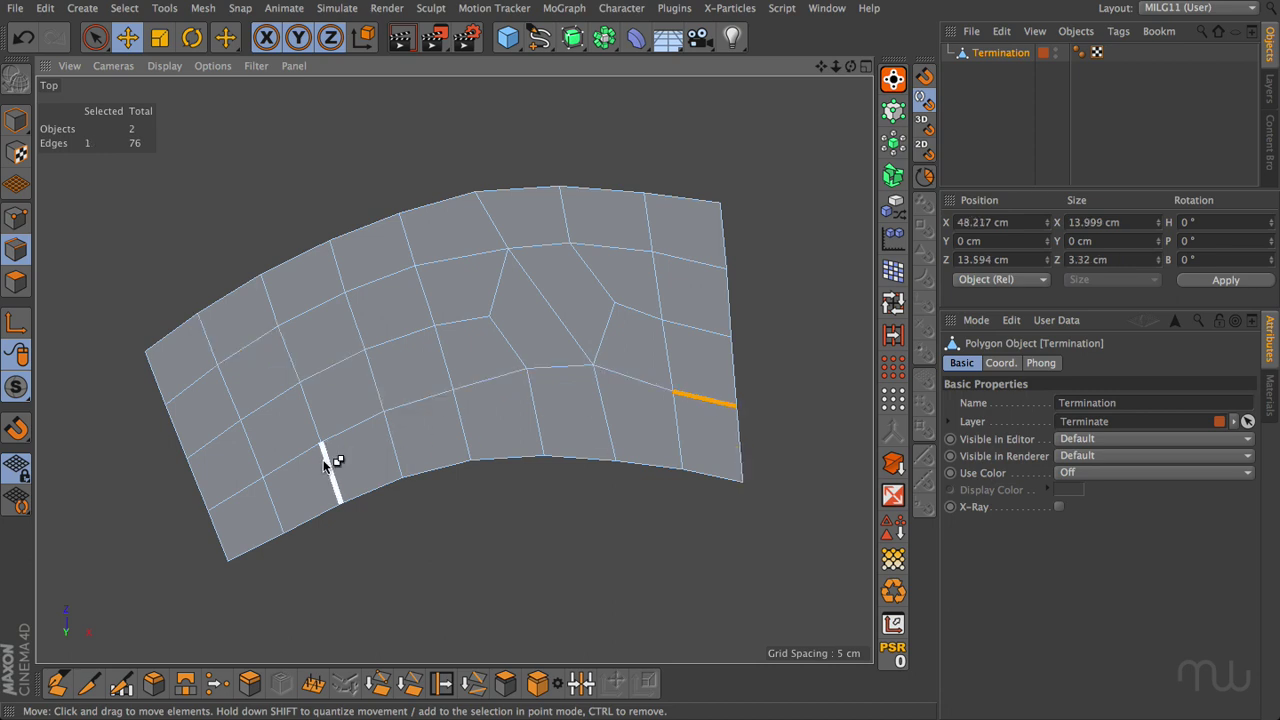
{"action": "left_click", "coordinate": [240, 492]}
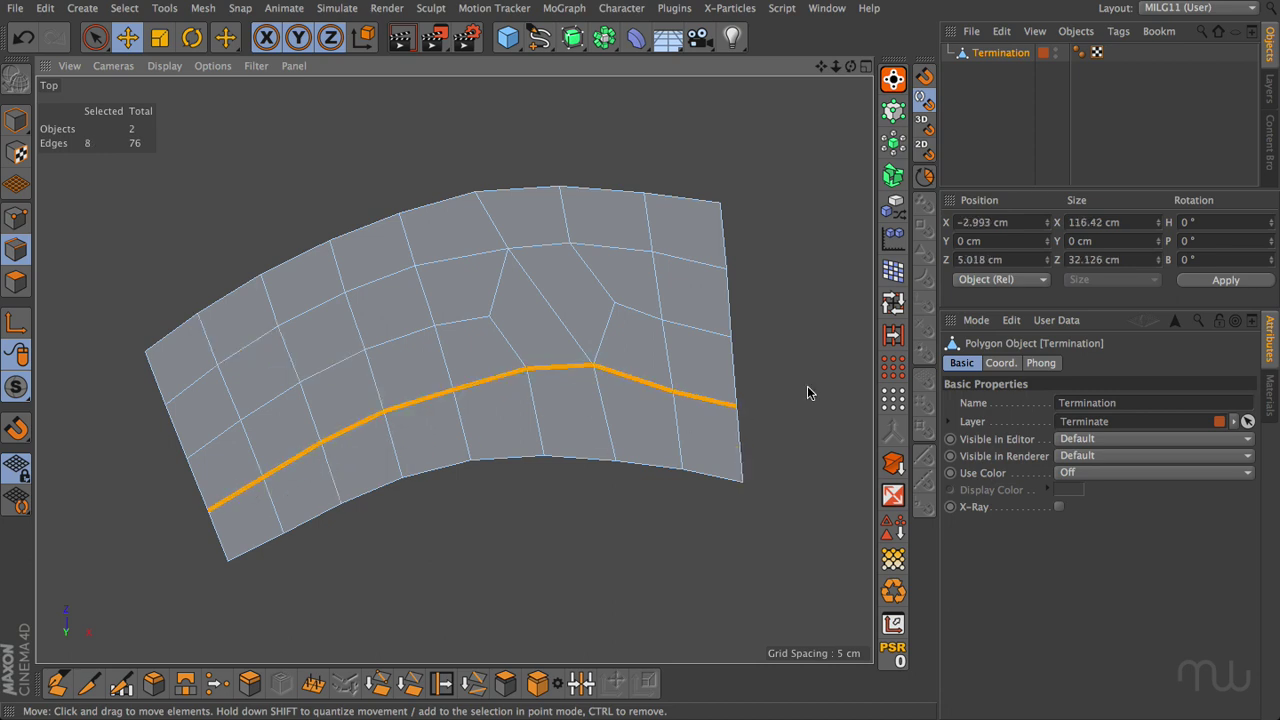
{"action": "key", "text": "ctrl+z"}
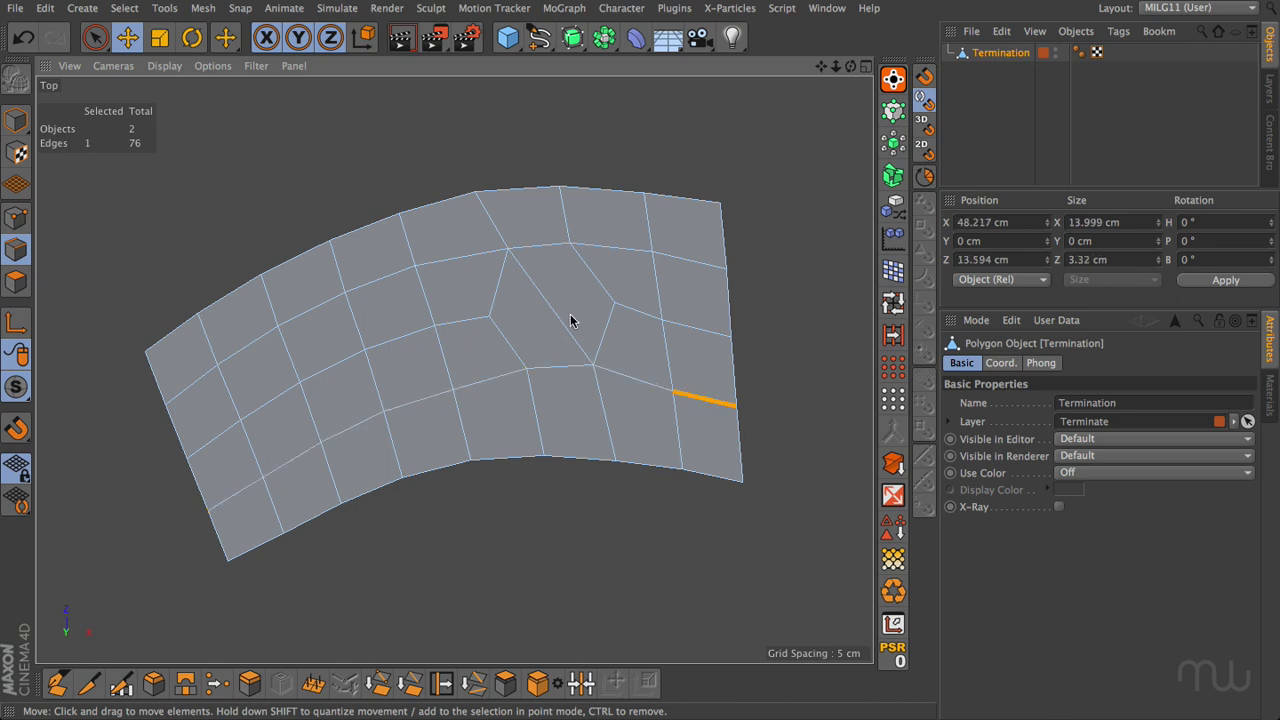
Extend the path selection from the lower line's right end through the diagonal to the upper boundary, and single out the diagonal edge
{"action": "left_click", "coordinate": [497, 228]}
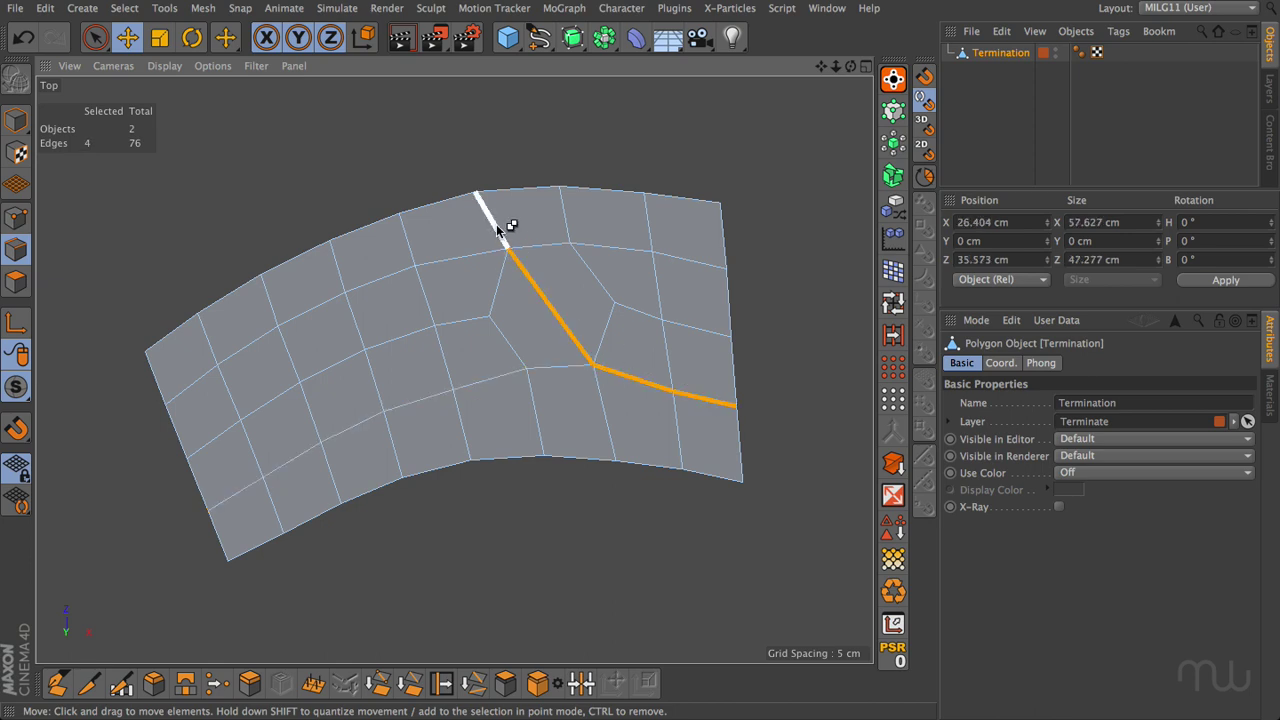
{"action": "left_click", "coordinate": [804, 312]}
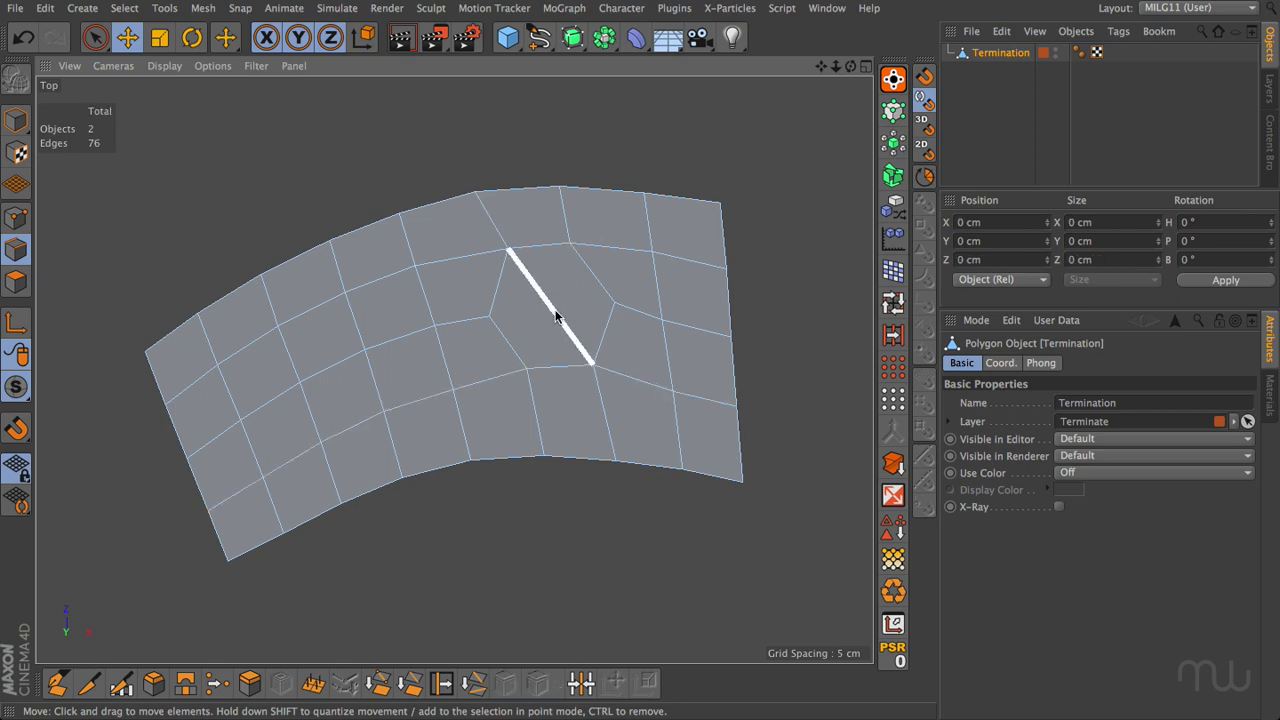
{"action": "left_click", "coordinate": [556, 316]}
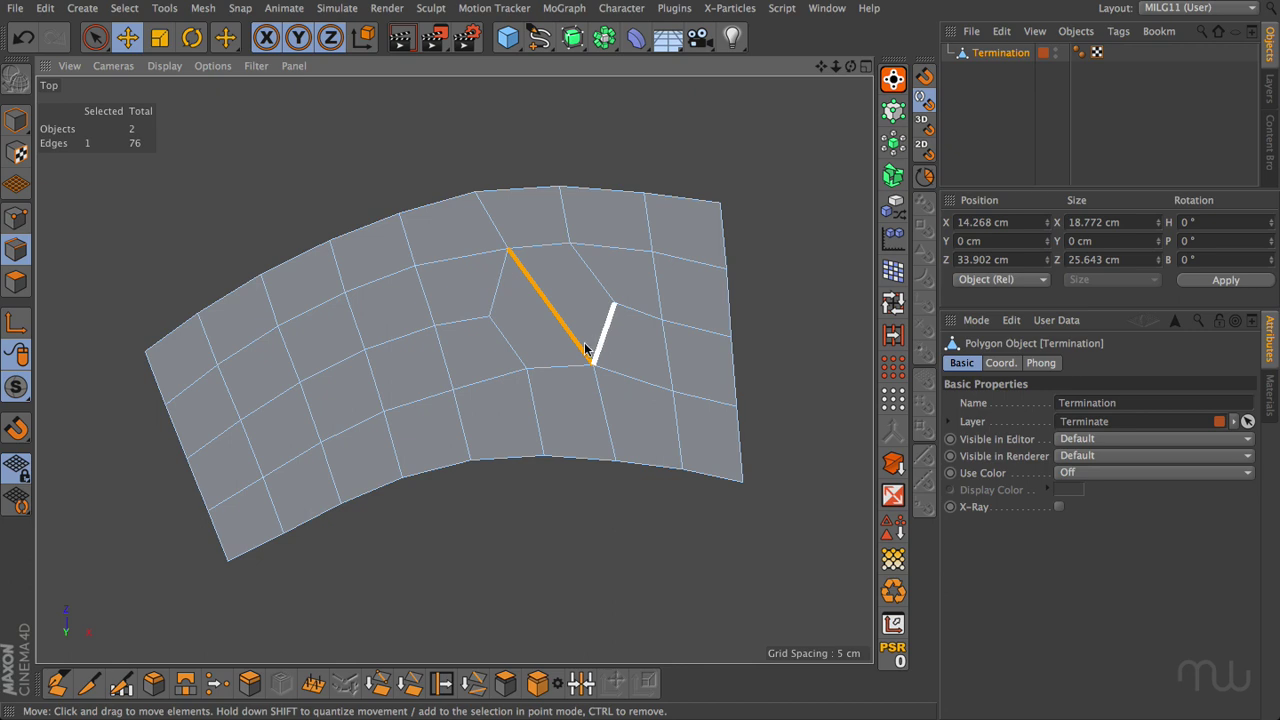
{"action": "left_click", "coordinate": [764, 357]}
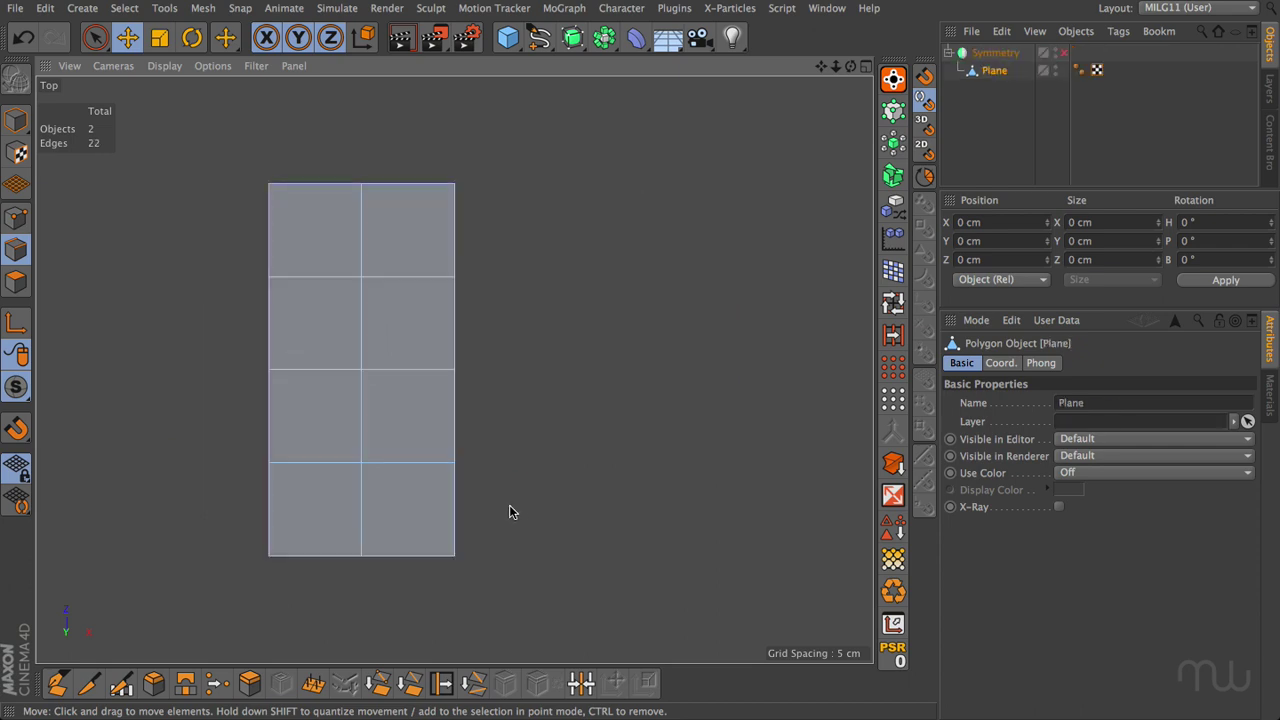
Loop-select the Plane's boundary edges along the mirror axis and preview the mesh with Symmetry temporarily enabled
{"action": "double_click", "coordinate": [453, 506]}
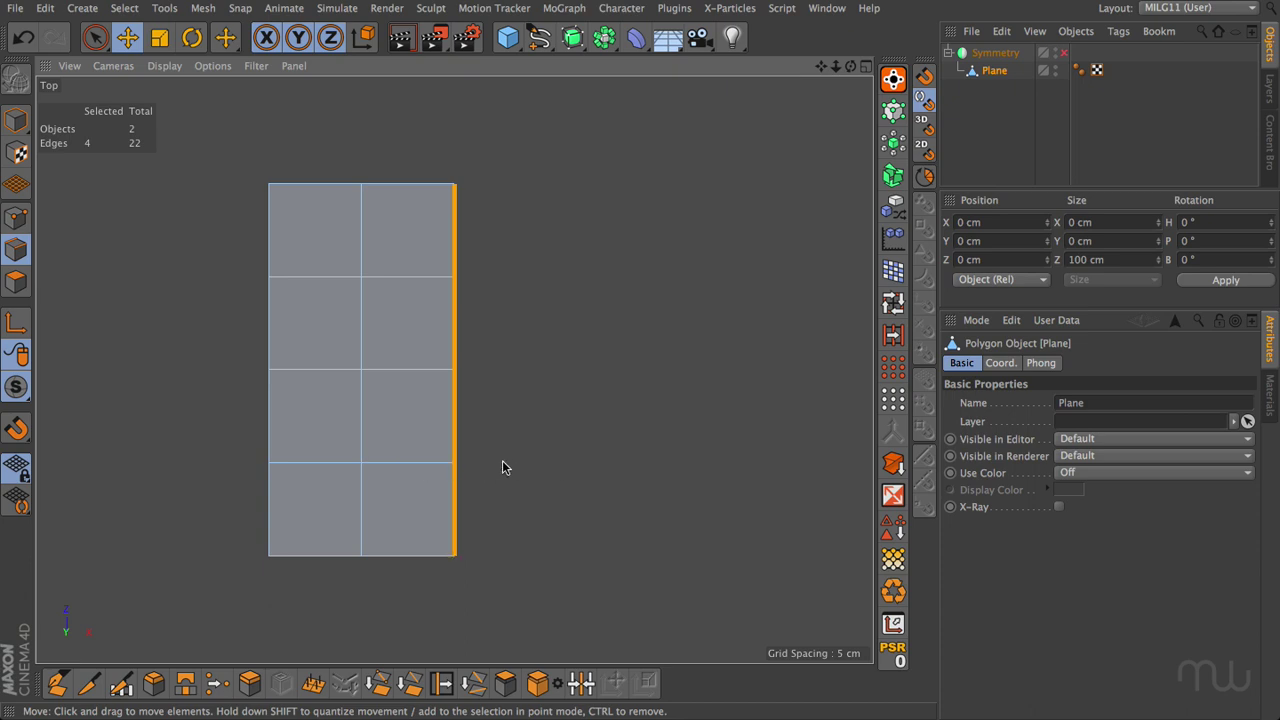
{"action": "left_click", "coordinate": [1063, 52]}
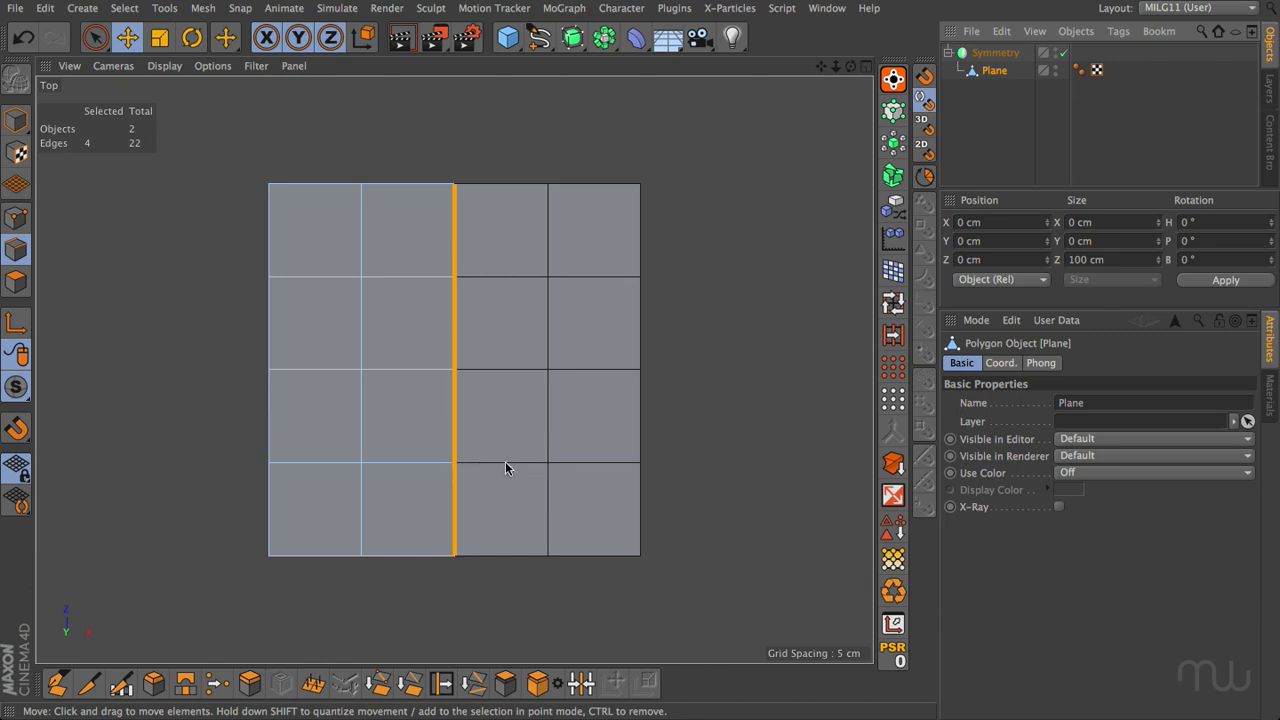
{"action": "key", "text": "ctrl+z"}
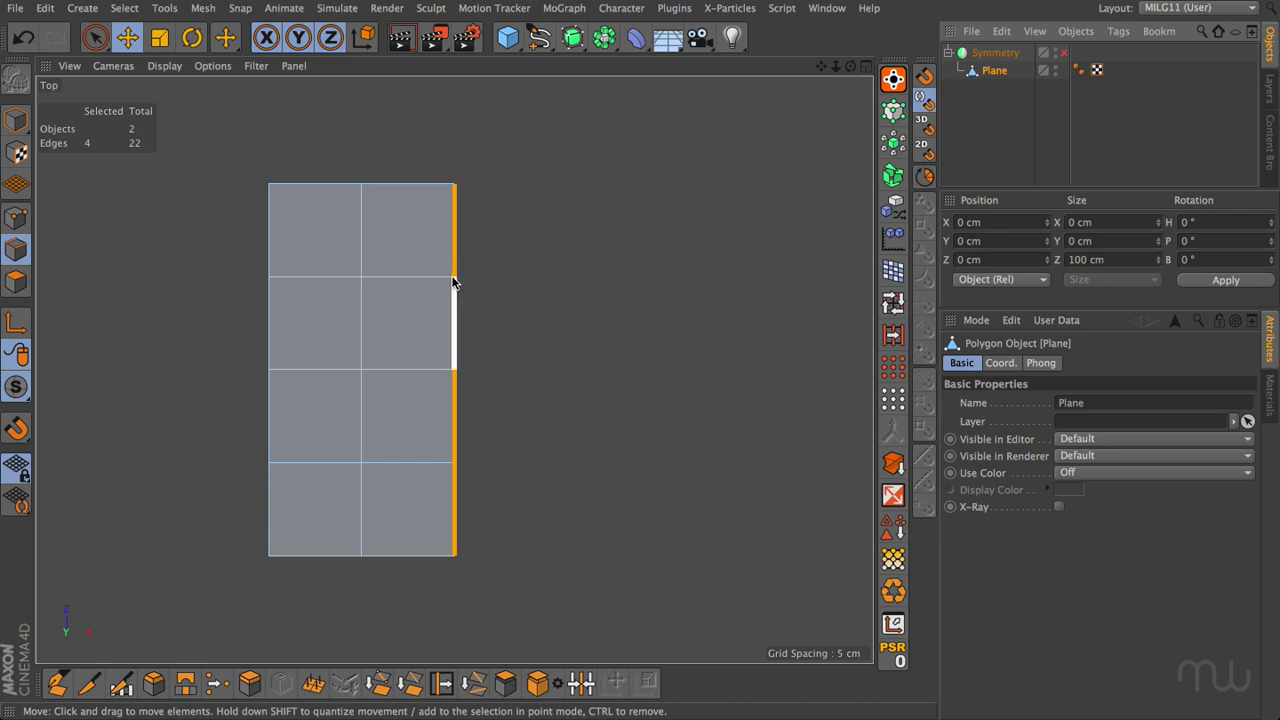
{"action": "key", "text": "Return"}
{"action": "left_click", "coordinate": [455, 184]}
{"action": "key", "text": "Return"}
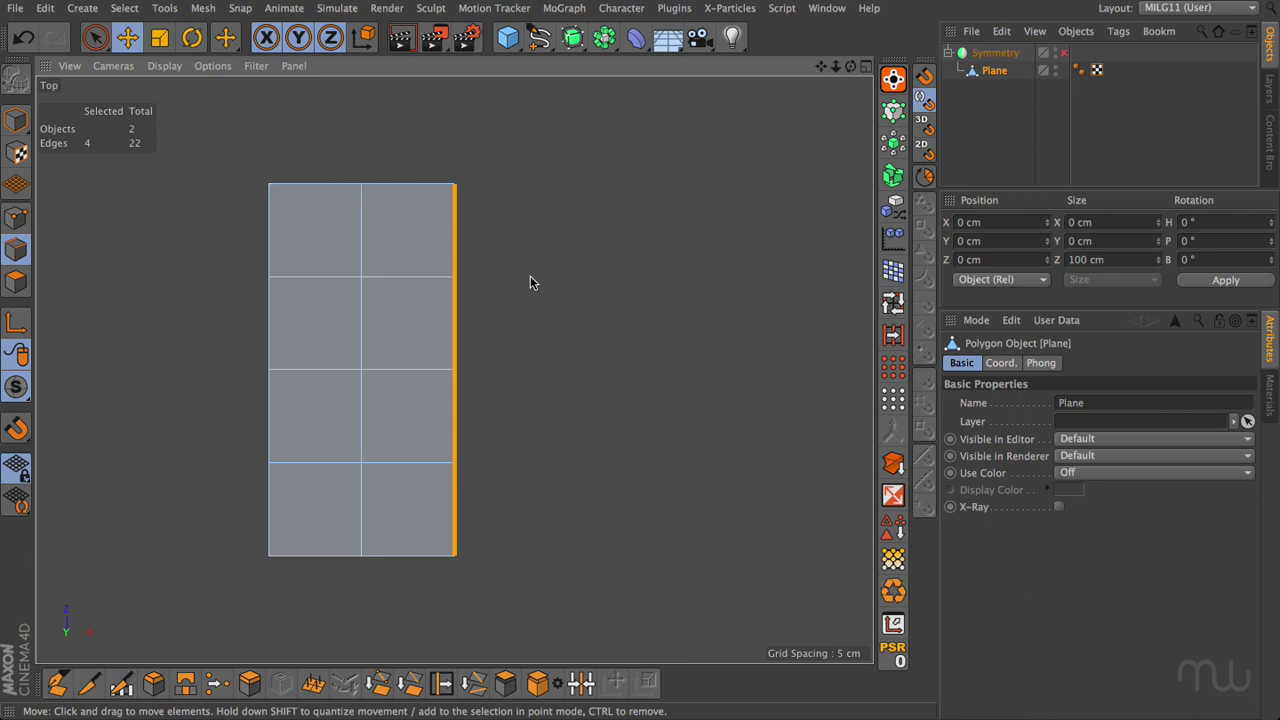
Knife a diagonal edge across the Plane's top polygon at the mirror axis up to its outer corner, and test loop-selecting the axis edges
{"action": "key", "text": "k"}
{"action": "left_click", "coordinate": [361, 276]}
{"action": "left_click", "coordinate": [457, 185]}
{"action": "key", "text": "e"}
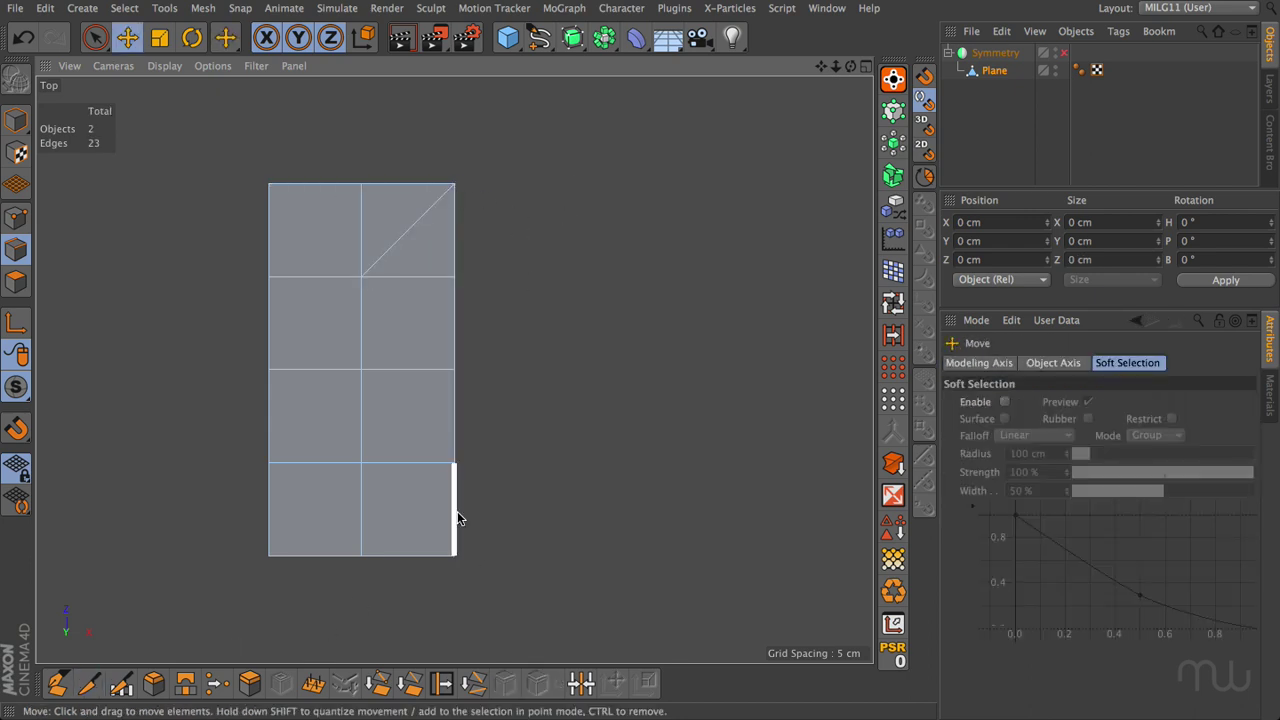
{"action": "double_click", "coordinate": [457, 511]}
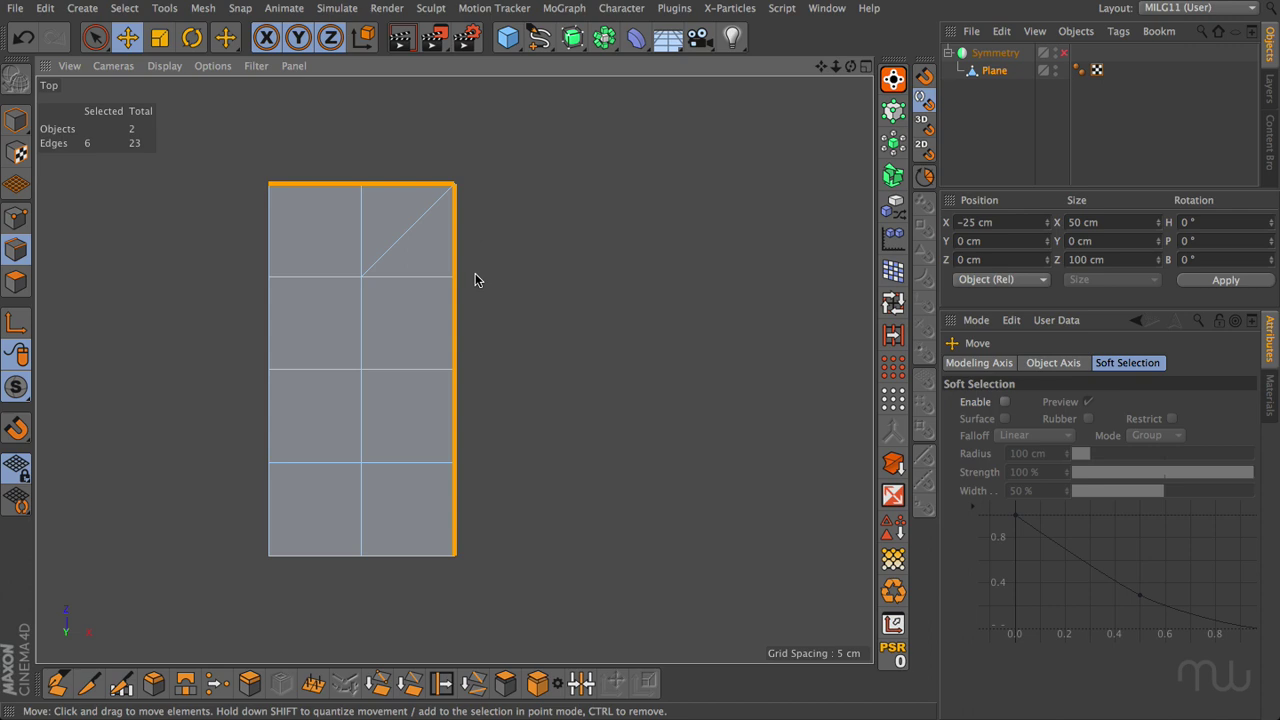
Undo a Dissolve attempt on the diagonal edge and remove only that edge, keeping the polygon's corner point
{"action": "left_click", "coordinate": [407, 232]}
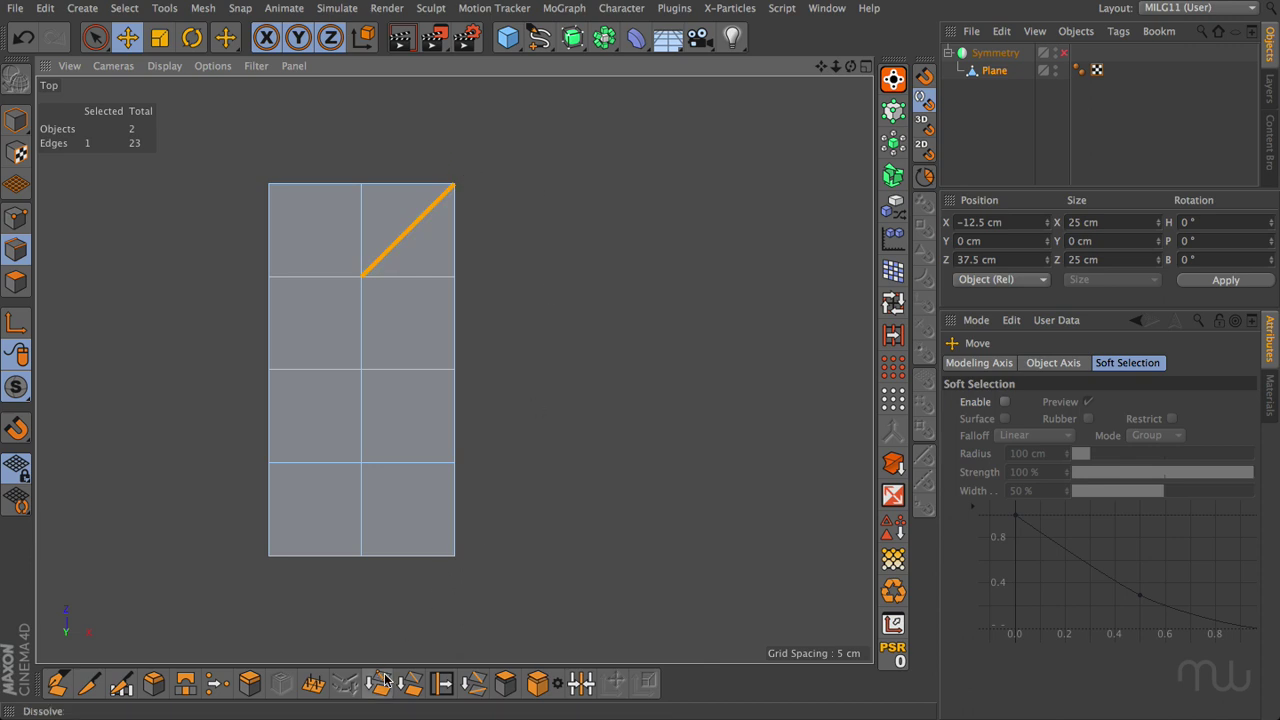
{"action": "left_click", "coordinate": [383, 679]}
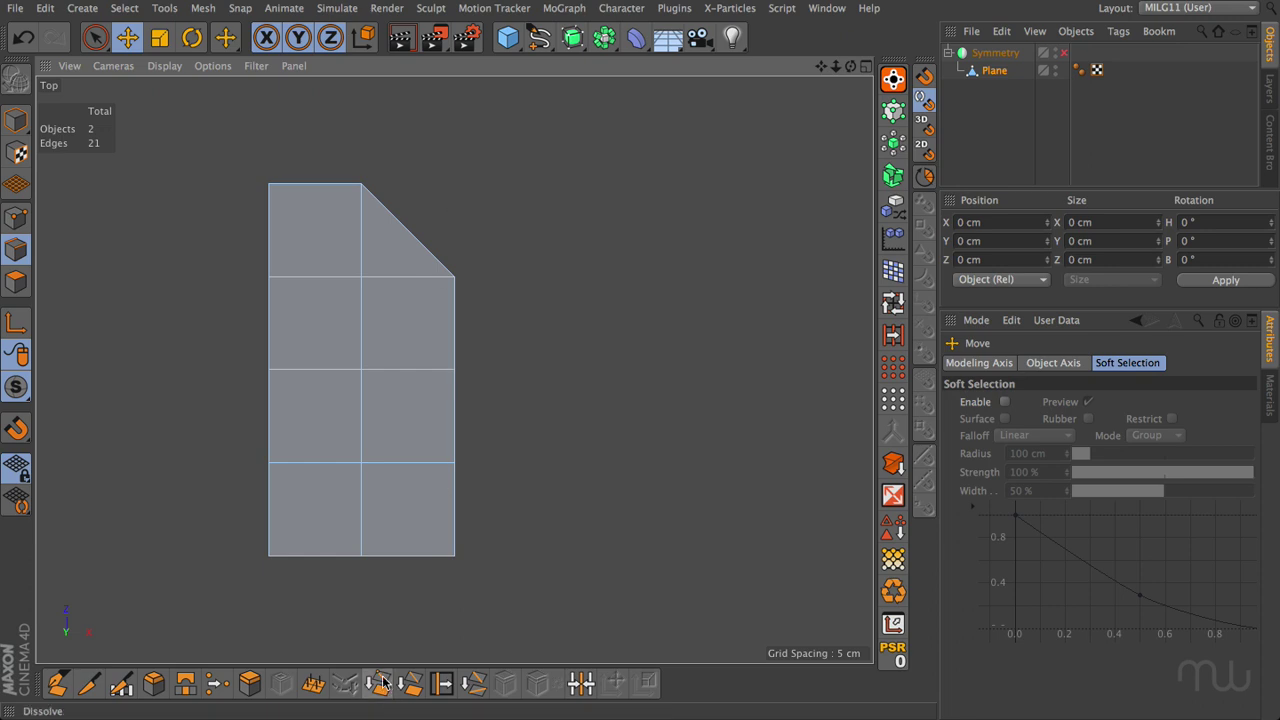
{"action": "key", "text": "ctrl+z"}
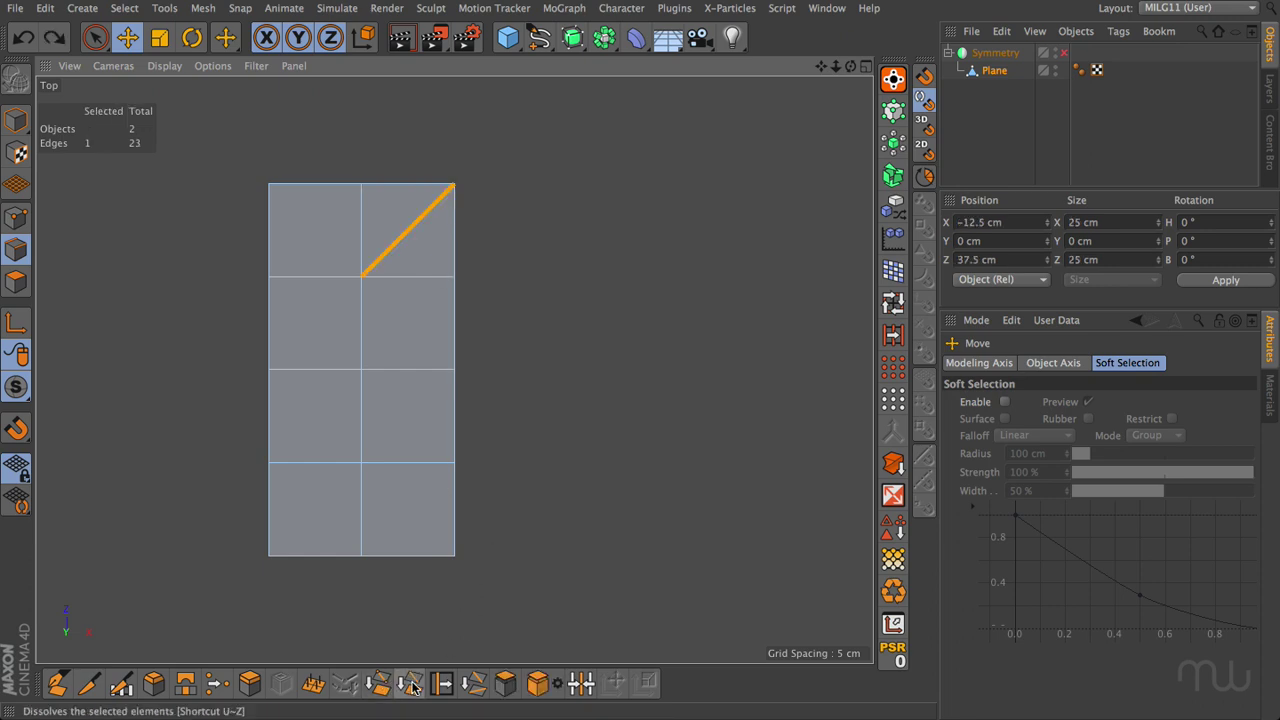
{"action": "left_click", "coordinate": [411, 685]}
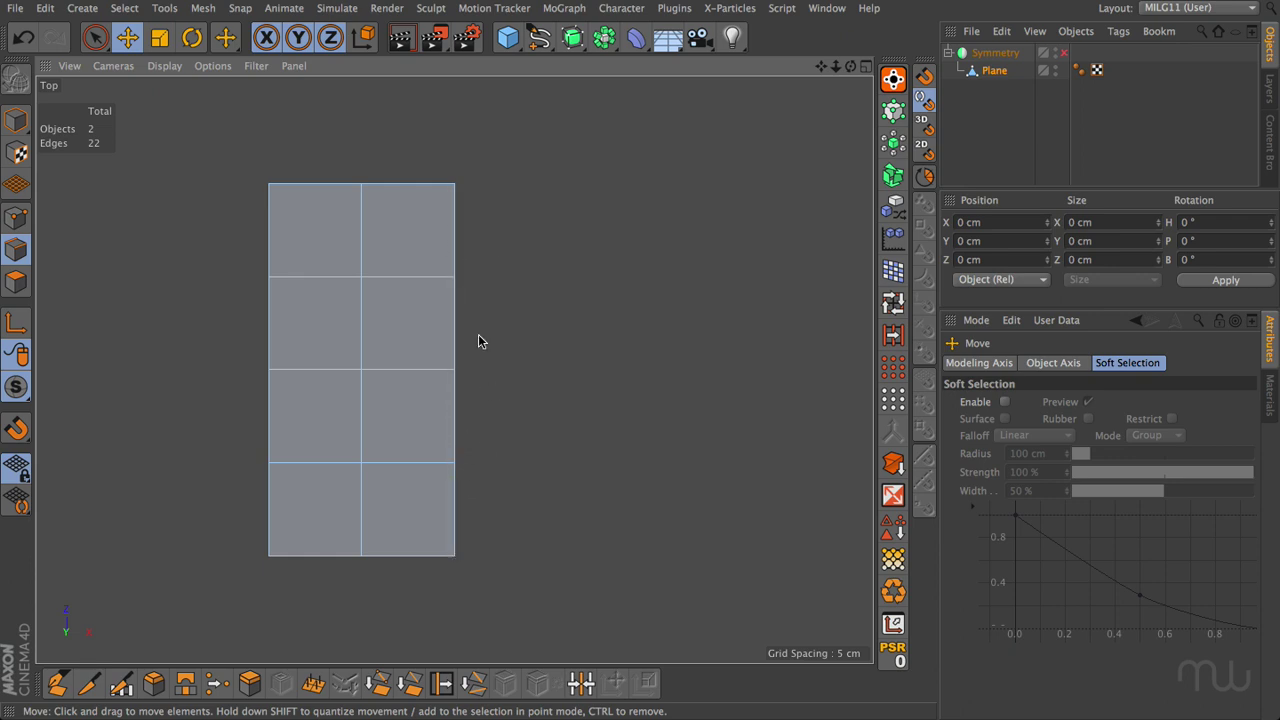
Knife a diagonal edge across the second-row polygon beside the mirror axis, ending on the axis boundary, and return to the Move tool
{"action": "key", "text": "k"}
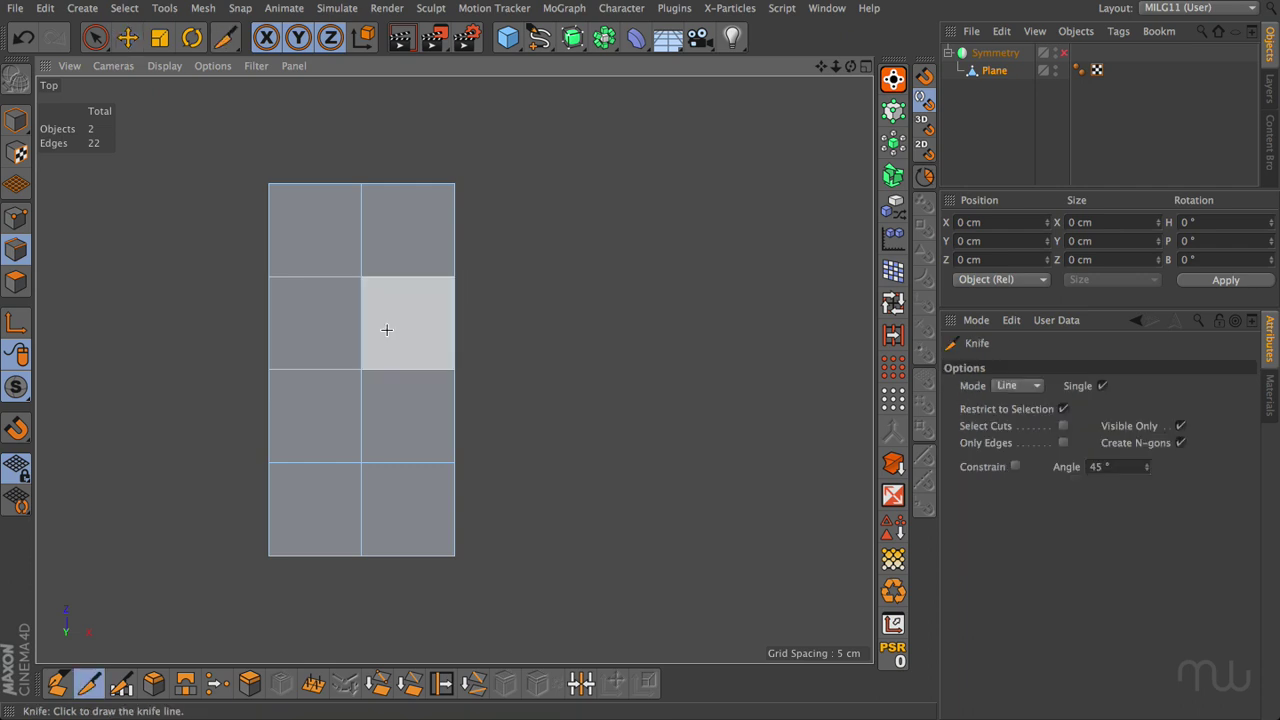
{"action": "left_click_drag", "start_coordinate": [361, 370], "coordinate": [449, 280]}
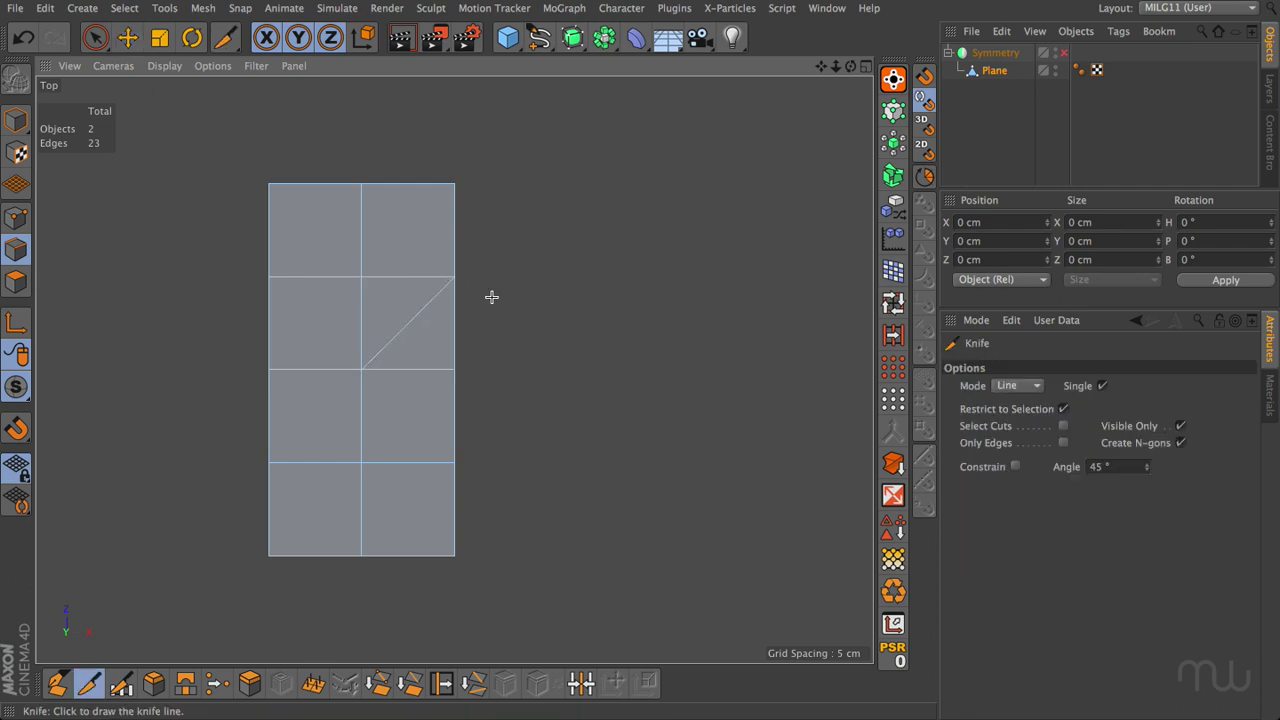
{"action": "key", "text": "e"}
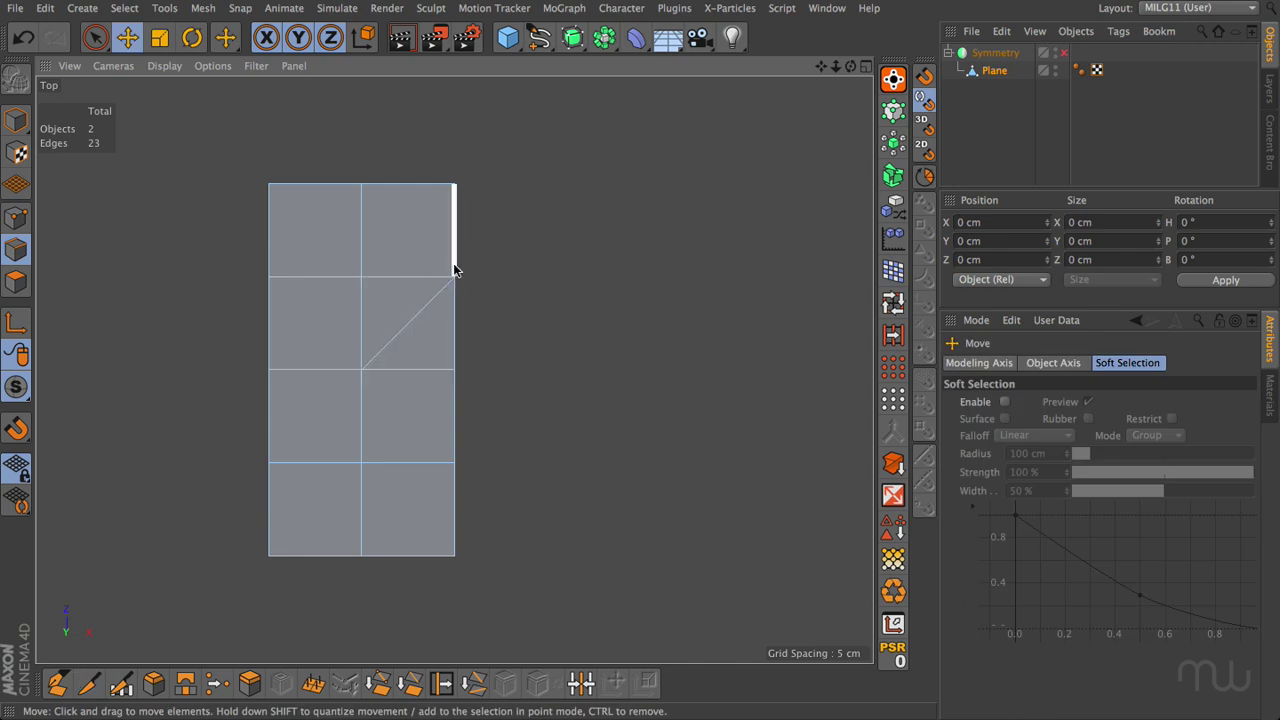
Loop-select the Plane's mirror-axis edges below the diagonal cut and preview the mesh with Symmetry temporarily enabled
{"action": "double_click", "coordinate": [457, 496]}
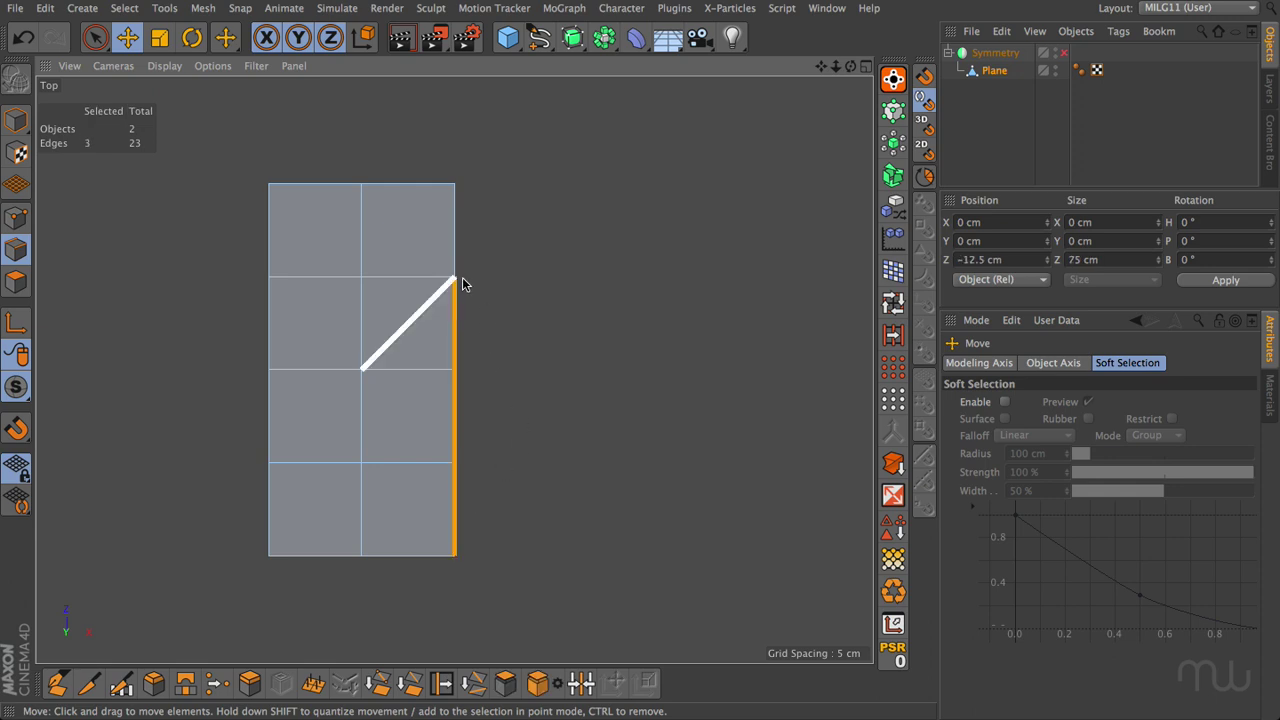
{"action": "left_click", "coordinate": [1063, 53]}
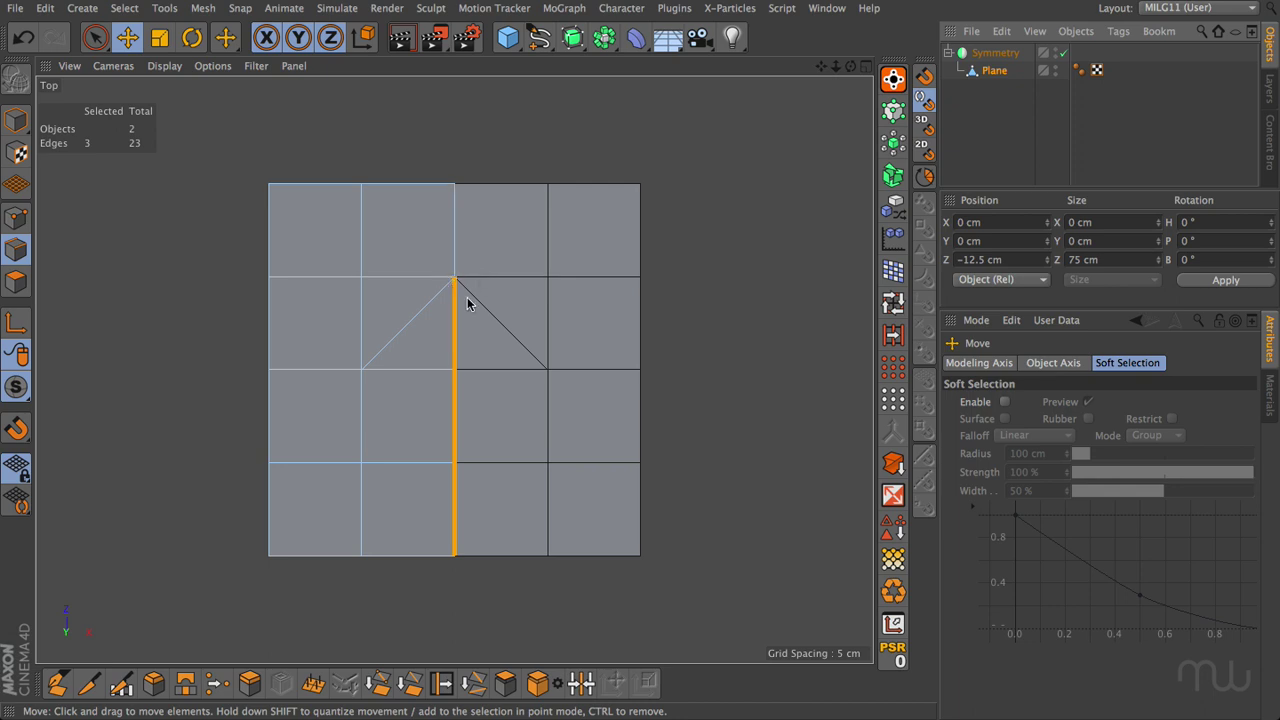
{"action": "left_click", "coordinate": [1063, 53]}
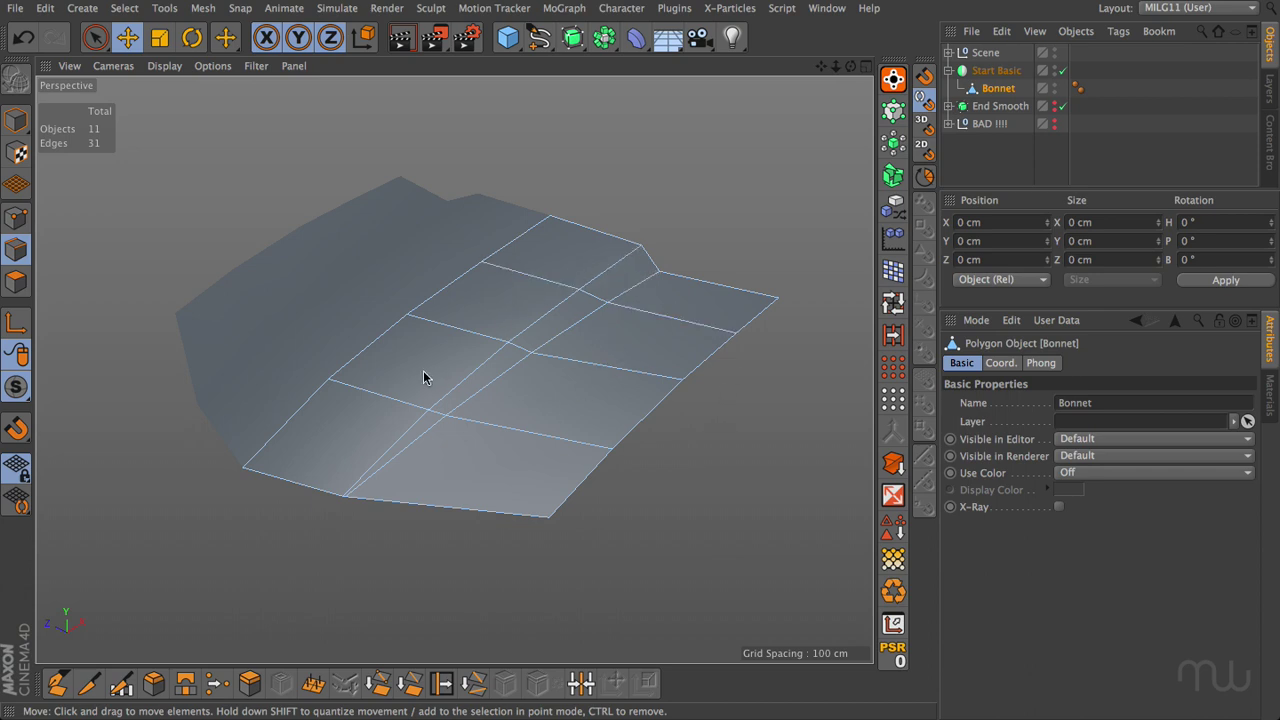
Loop-select the three crosswise edge loops of the Start Basic Bonnet in the four-view layout, and test-select its crease edges in the Perspective view
{"action": "middle_click", "coordinate": [740, 420]}
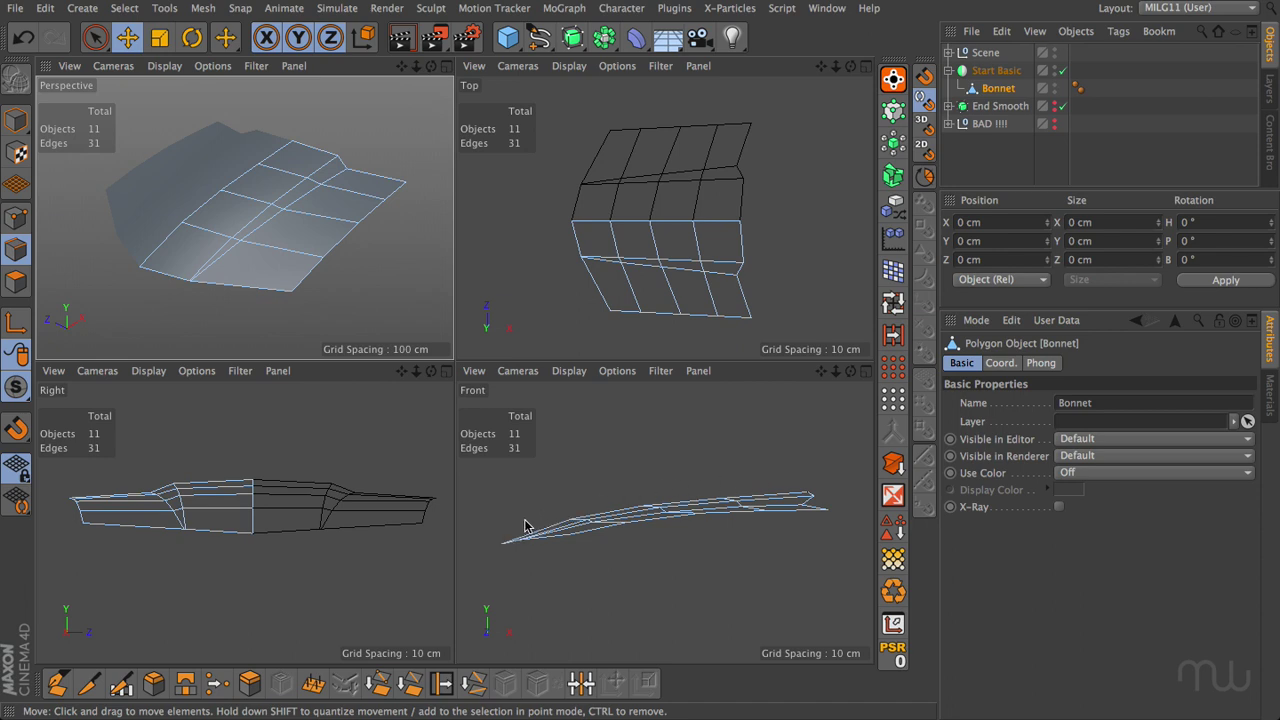
{"action": "double_click", "coordinate": [338, 192]}
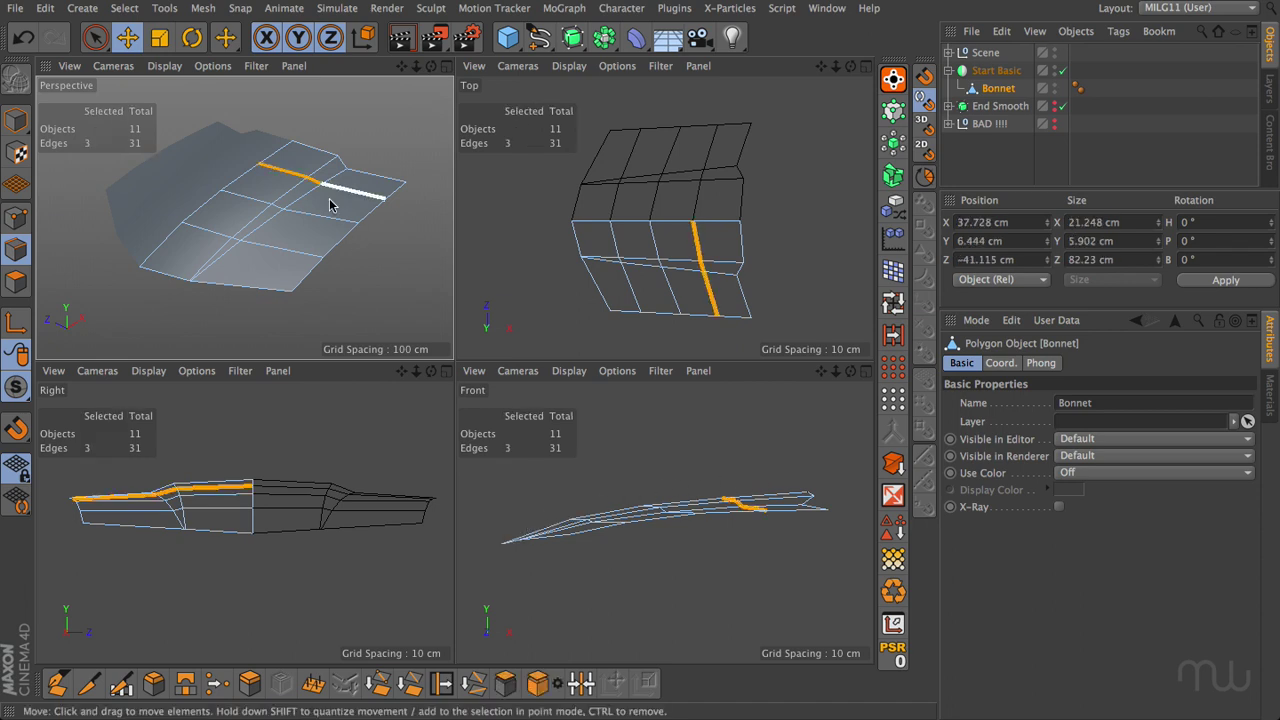
{"action": "double_click", "coordinate": [343, 214], "text": "shift"}
{"action": "double_click", "coordinate": [298, 252], "text": "shift"}
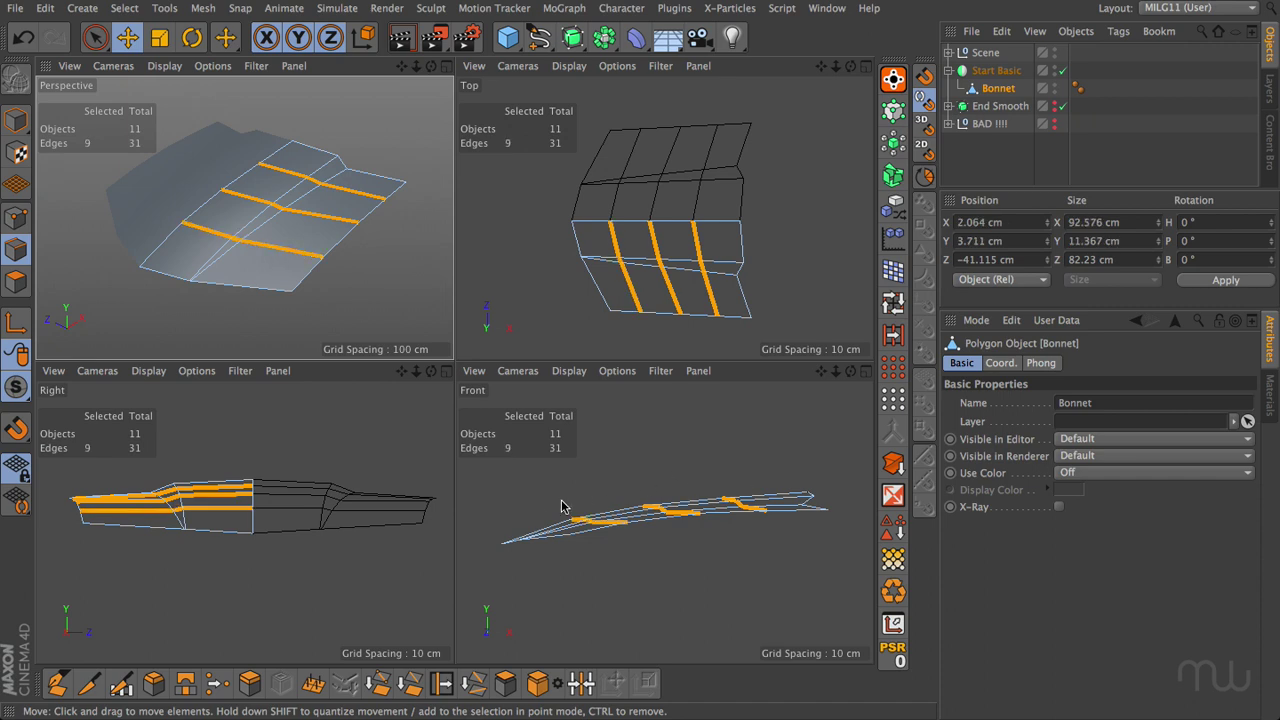
{"action": "left_click", "coordinate": [531, 523]}
{"action": "key", "text": "F1"}
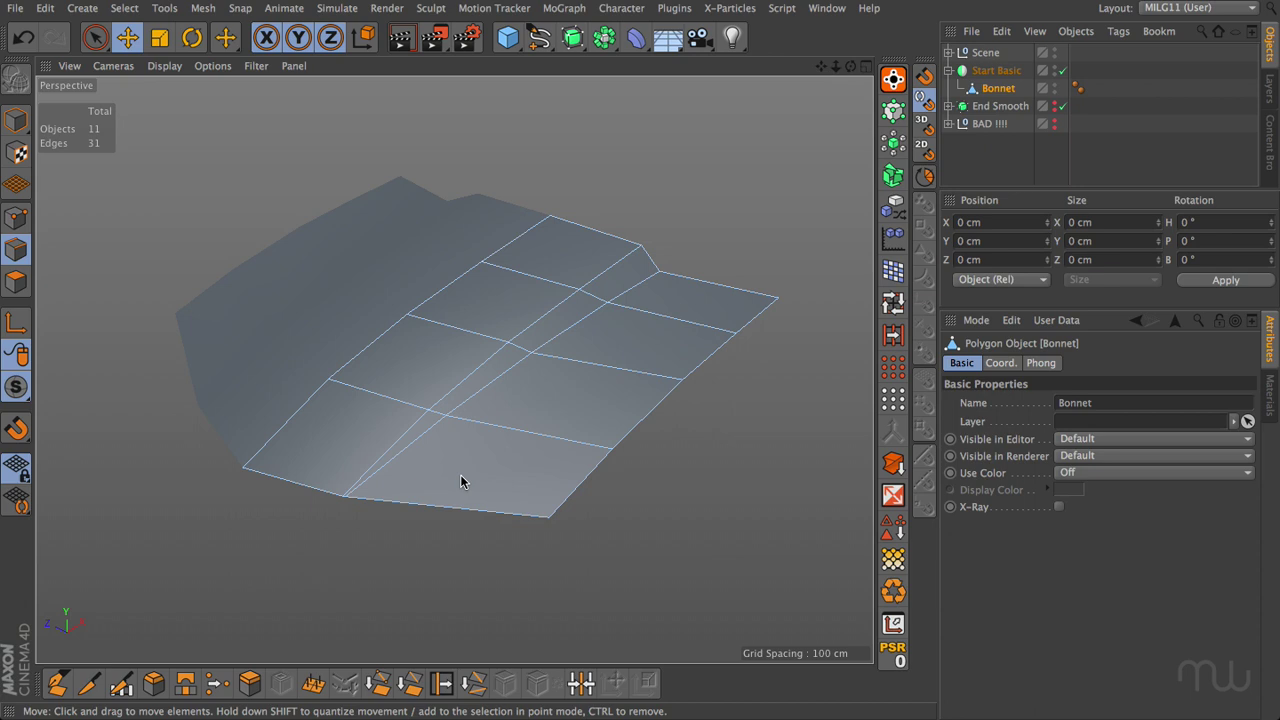
{"action": "double_click", "coordinate": [483, 394]}
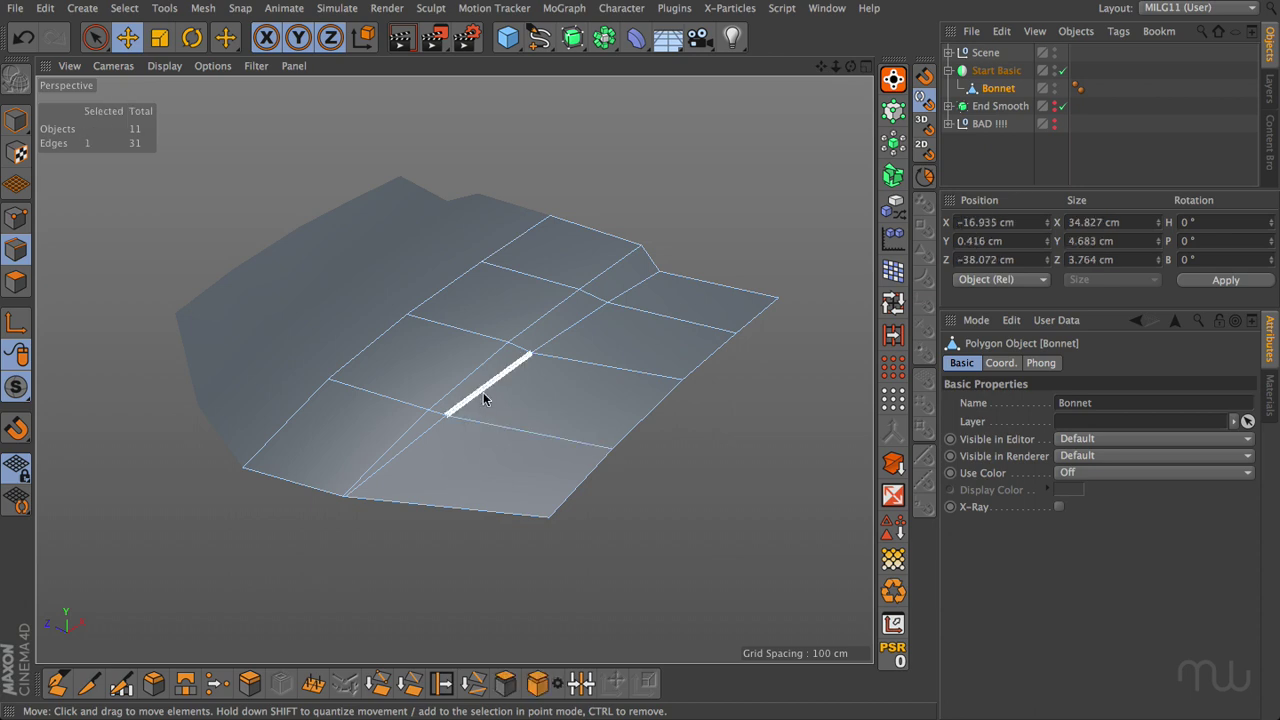
{"action": "double_click", "coordinate": [473, 376], "text": "shift"}
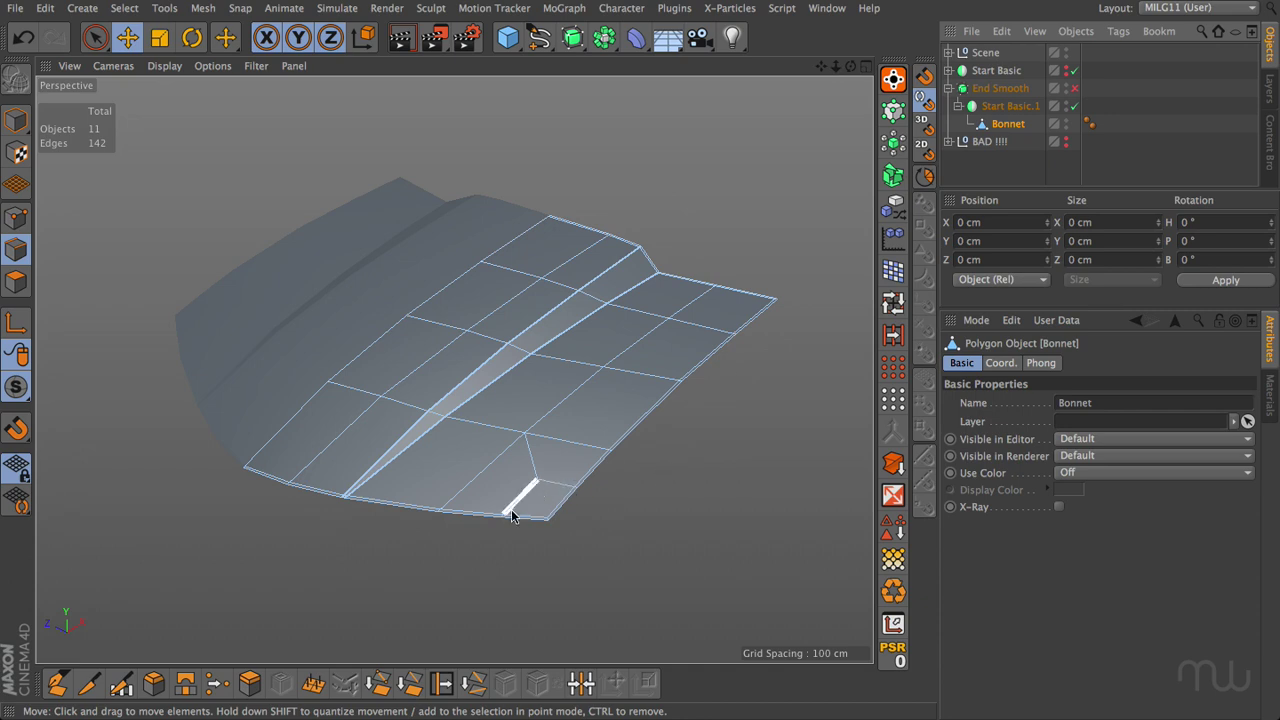
Deselect the End Smooth Bonnet and examine its subdivided surface from different angles
{"action": "left_click", "coordinate": [575, 518]}
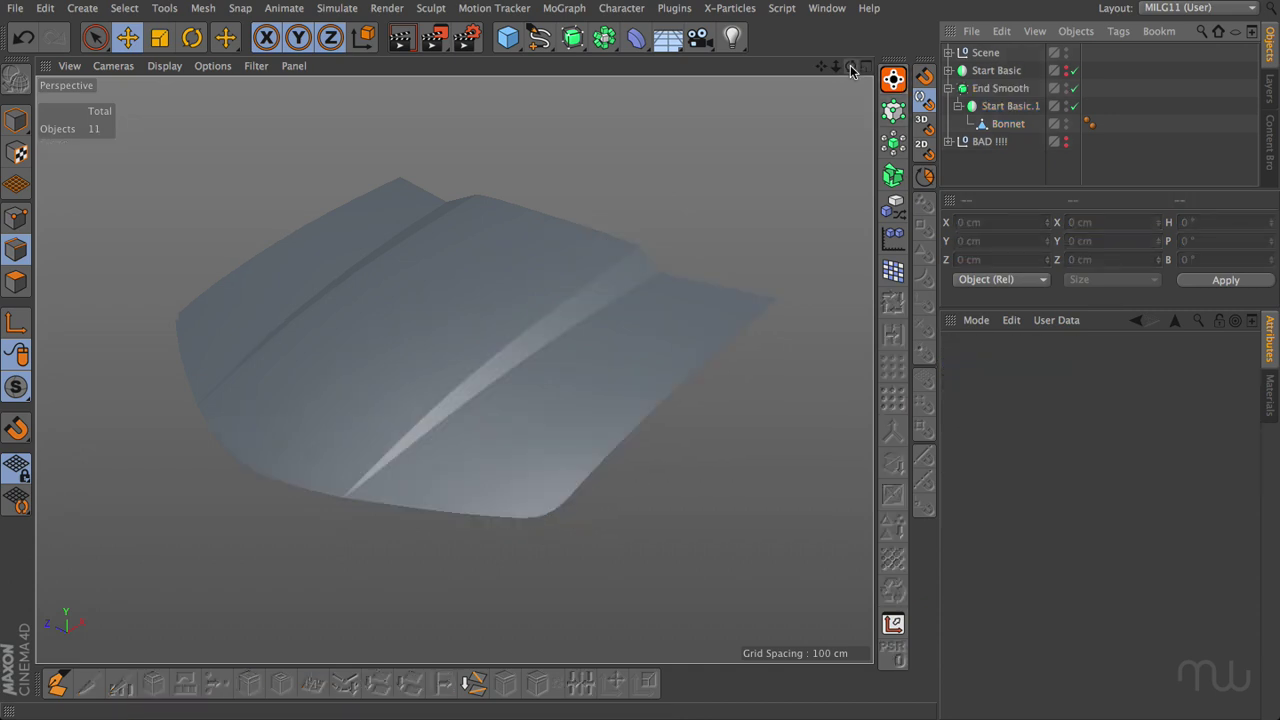
{"action": "scroll", "coordinate": [454, 369], "scroll_direction": "up", "scroll_amount": 3}
{"action": "scroll", "coordinate": [454, 369], "scroll_direction": "down", "scroll_amount": 8}
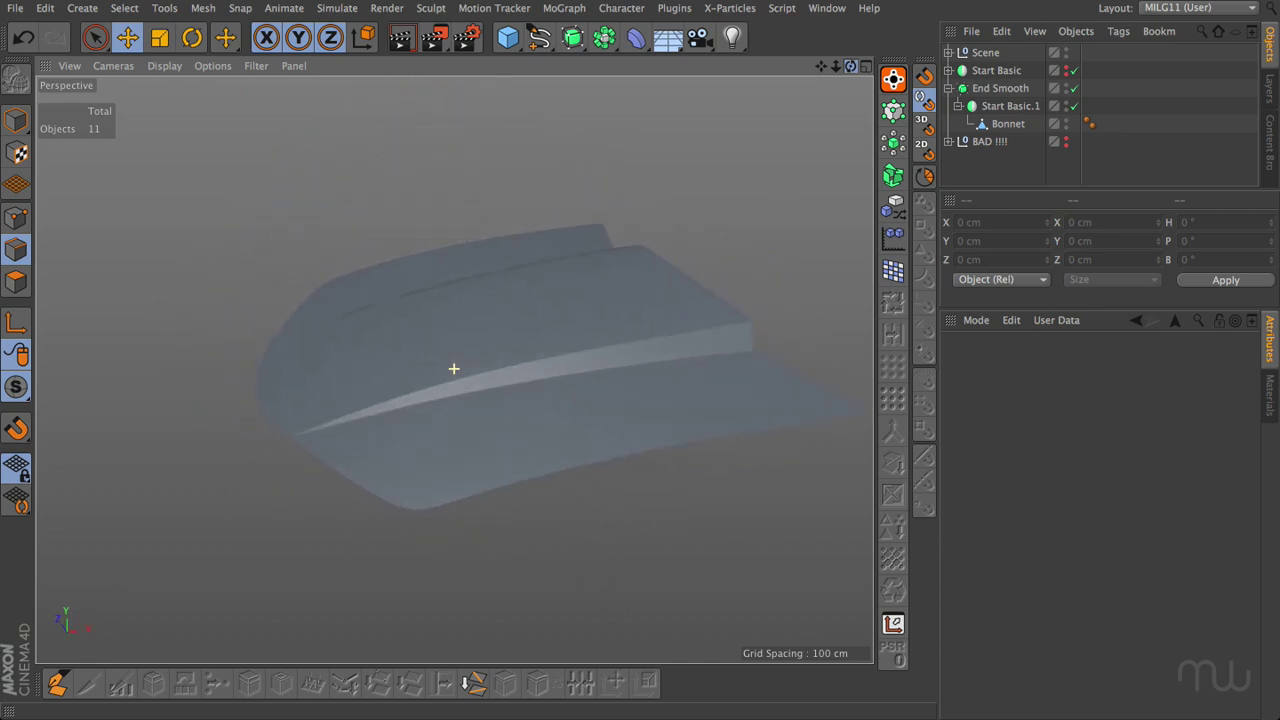
{"action": "scroll", "coordinate": [454, 369], "scroll_direction": "up", "scroll_amount": 8}
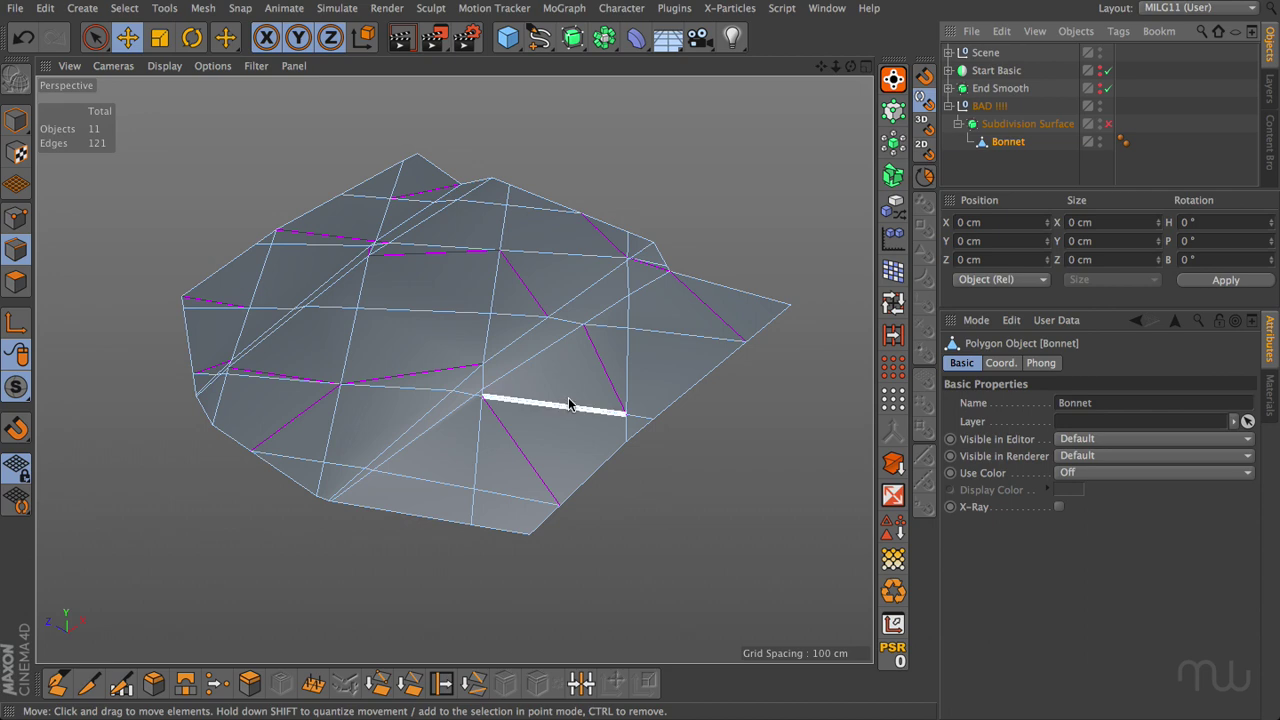
Activate the Knife in Loop mode on the BAD !!!! Bonnet, and enable its Subdivision Surface to inspect the smoothed shape
{"action": "key", "text": "k"}
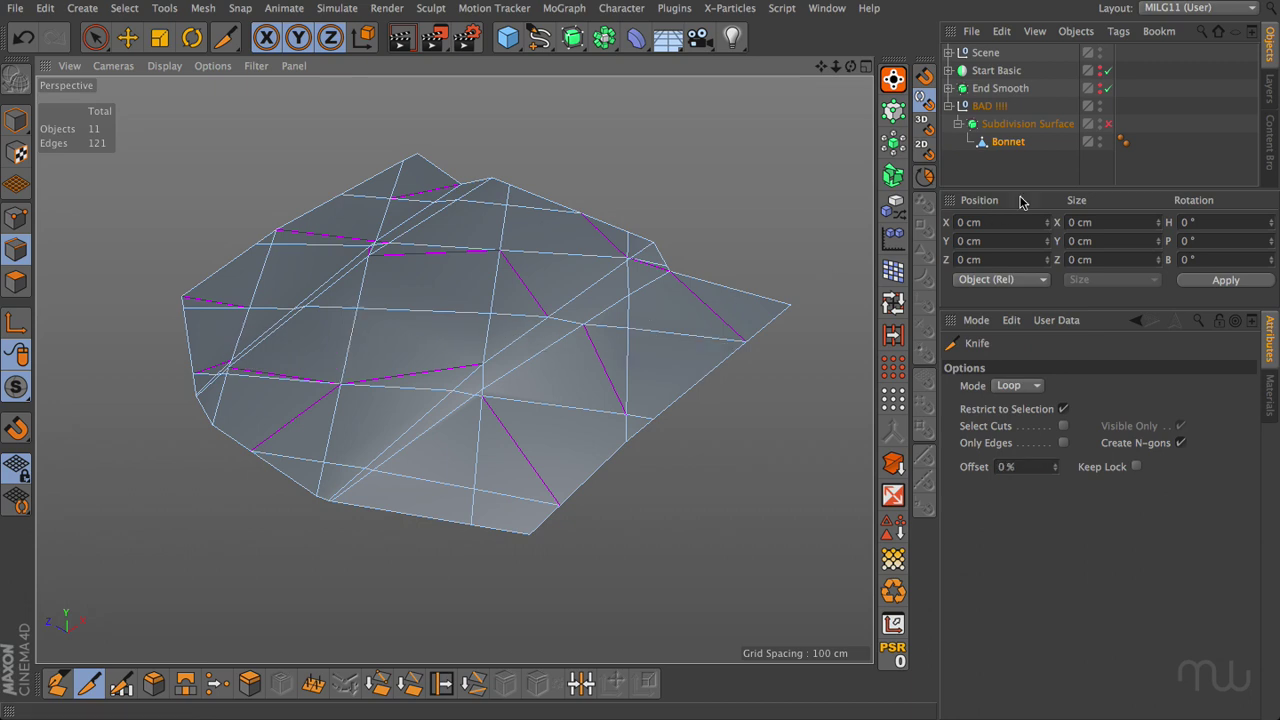
{"action": "left_click", "coordinate": [1108, 124]}
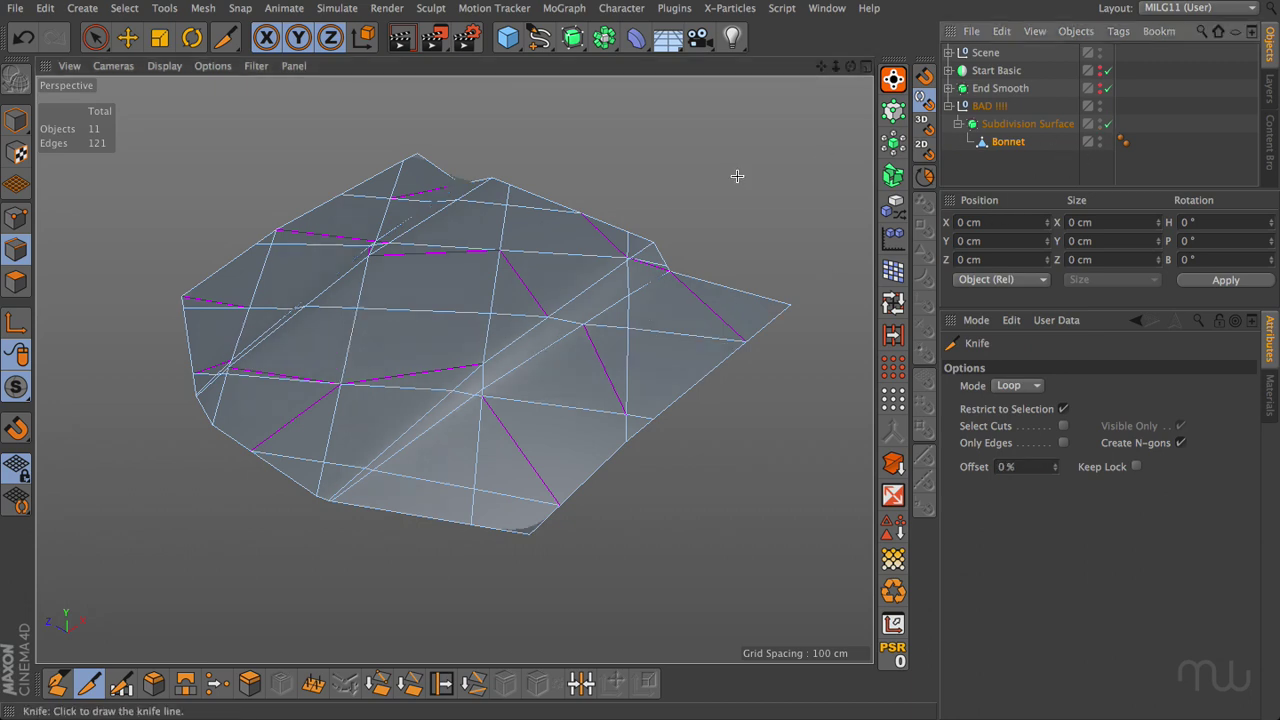
{"action": "left_click_drag", "start_coordinate": [850, 66], "coordinate": [454, 368]}
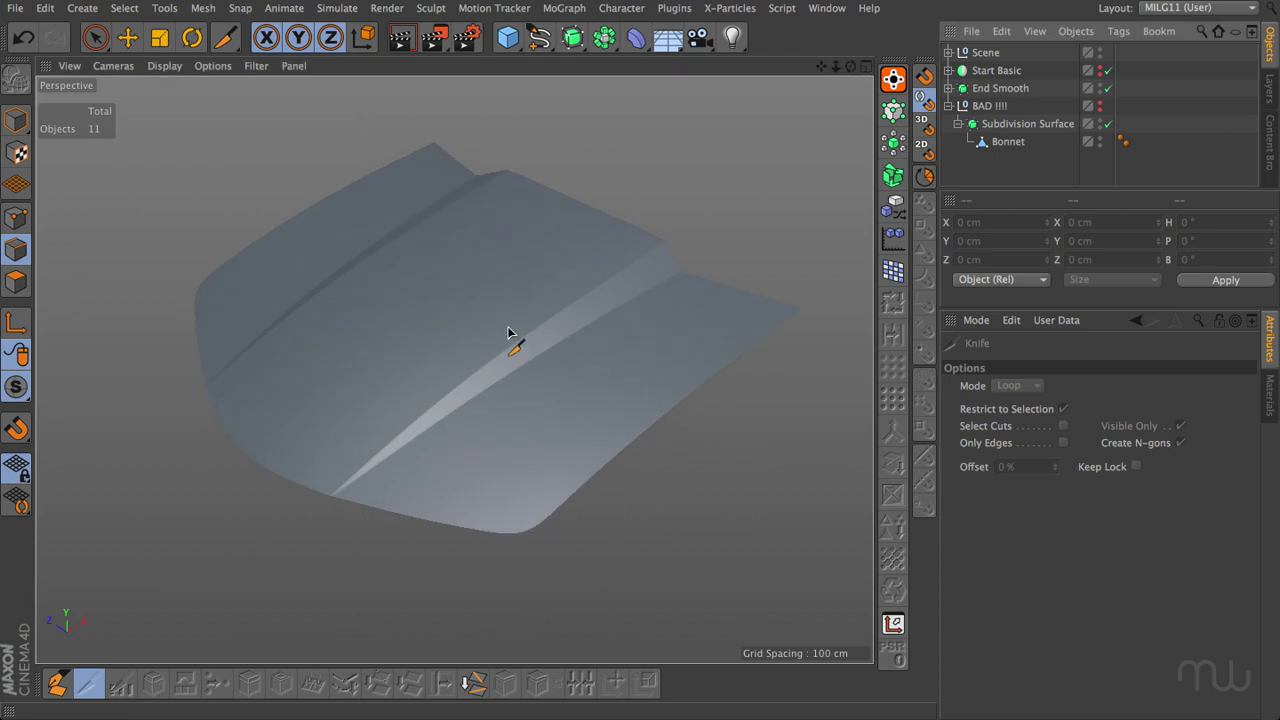